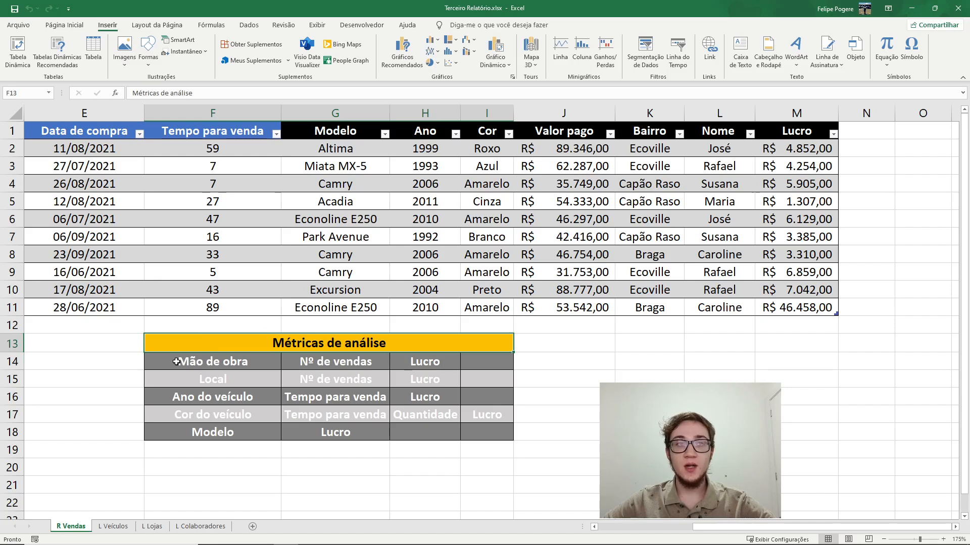
Create a pivot table on a new worksheet from the whole sales table on the R Vendas sheet
click(243, 359)
drag(286, 356, 511, 368)
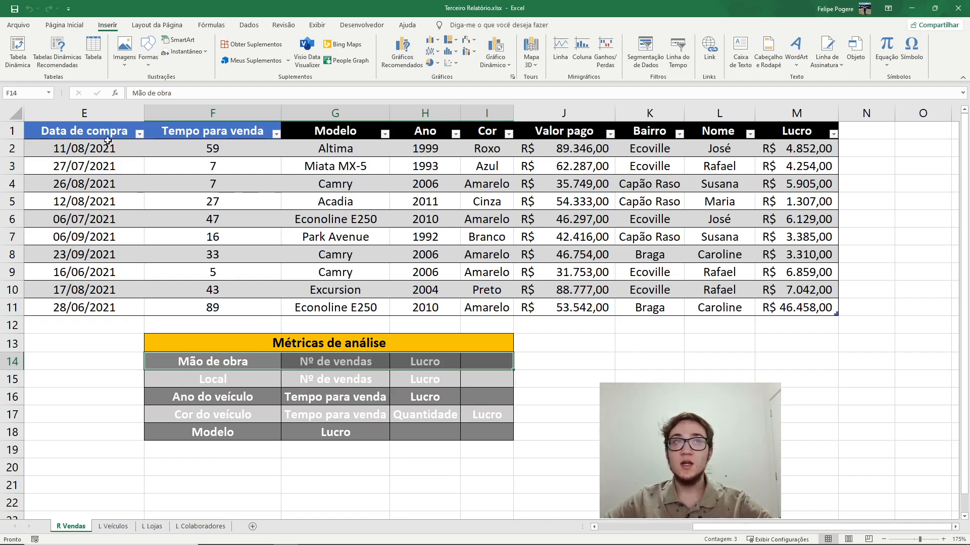
click(188, 153)
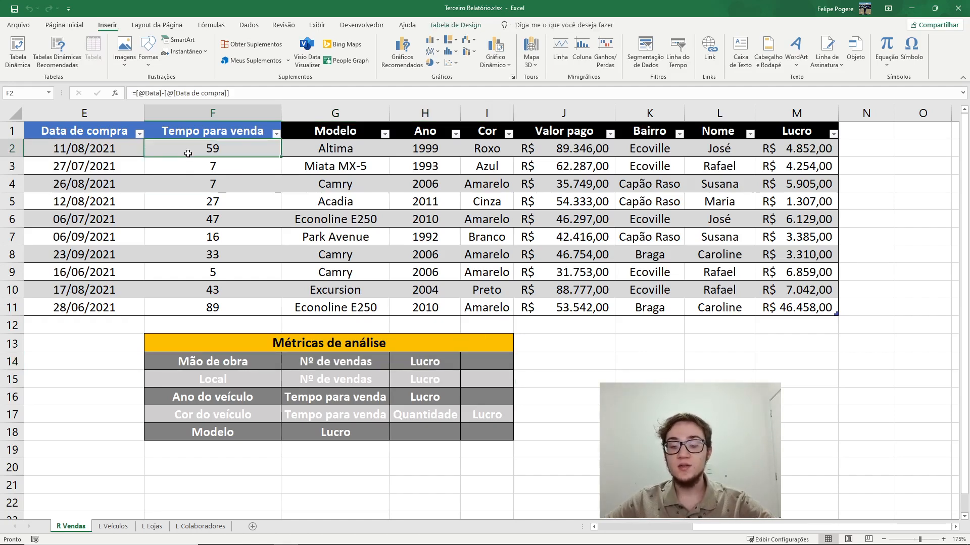
key(ctrl+a)
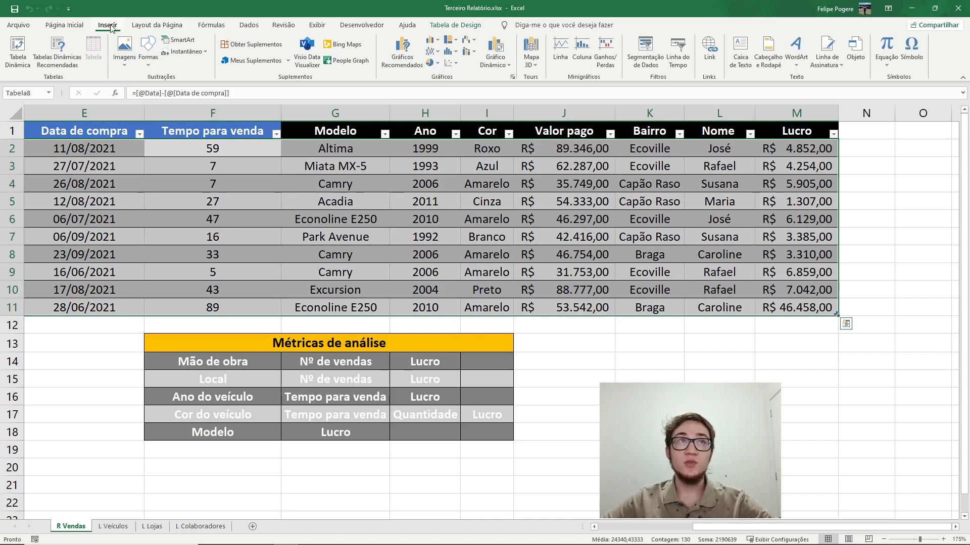
click(18, 48)
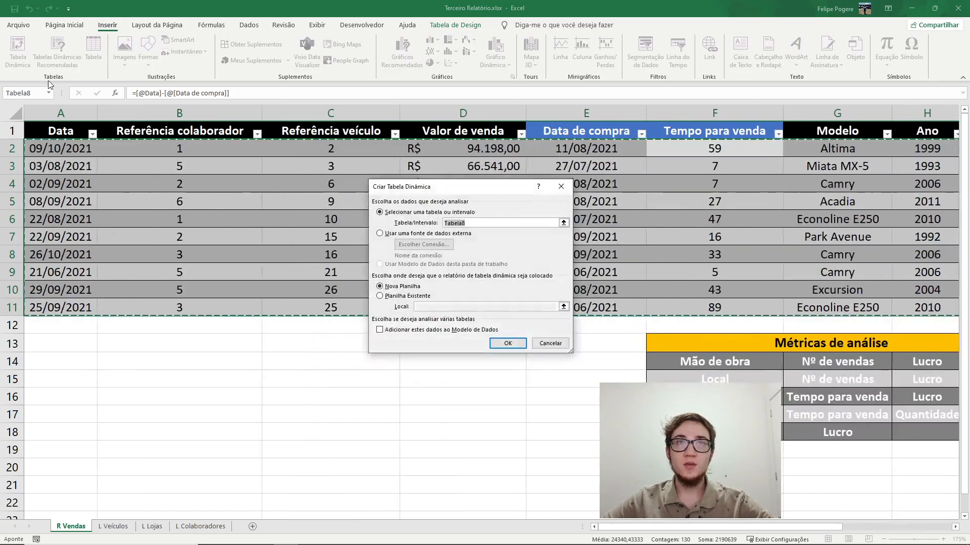
click(506, 343)
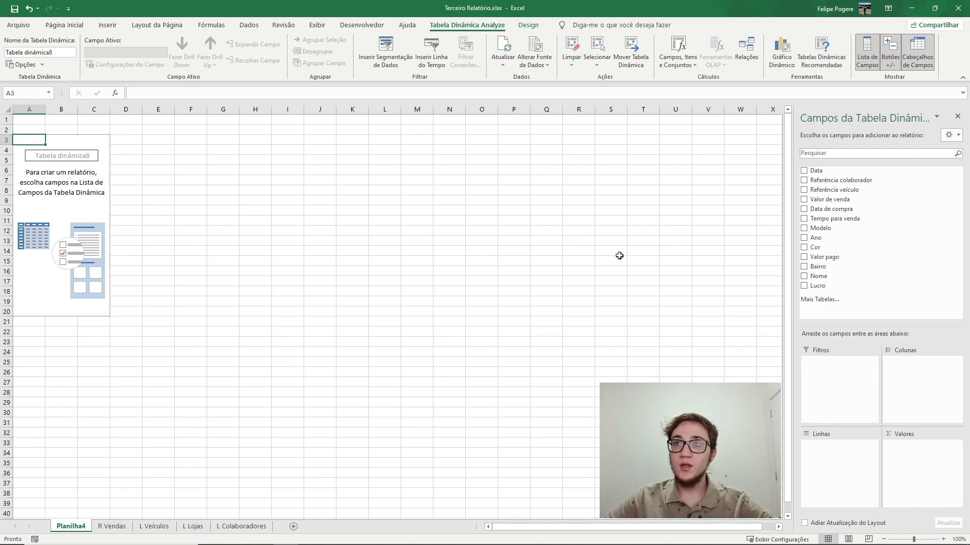
Build the pivot table with Nome as rows, Tempo para venda summarised by Contagem, and the sum of Lucro as values
drag(834, 280, 849, 446)
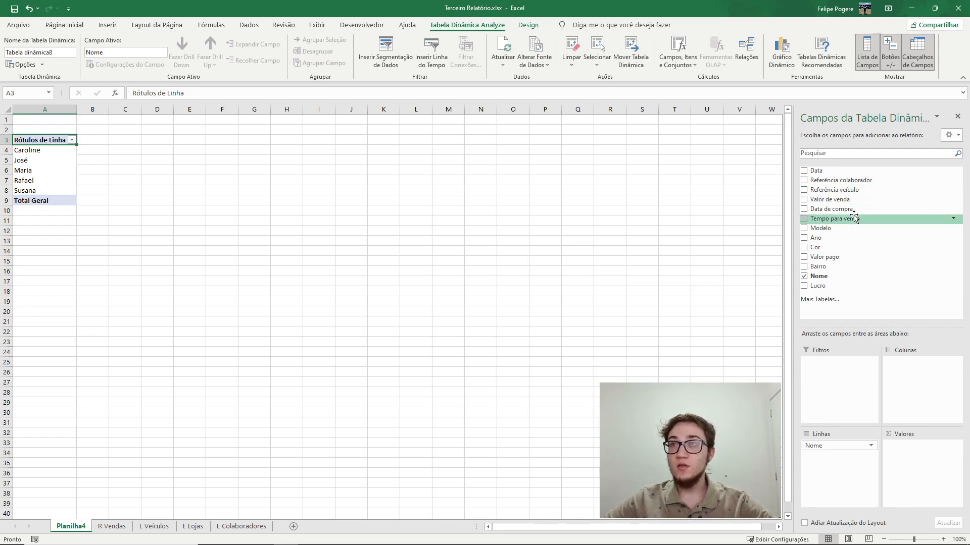
drag(853, 218, 929, 474)
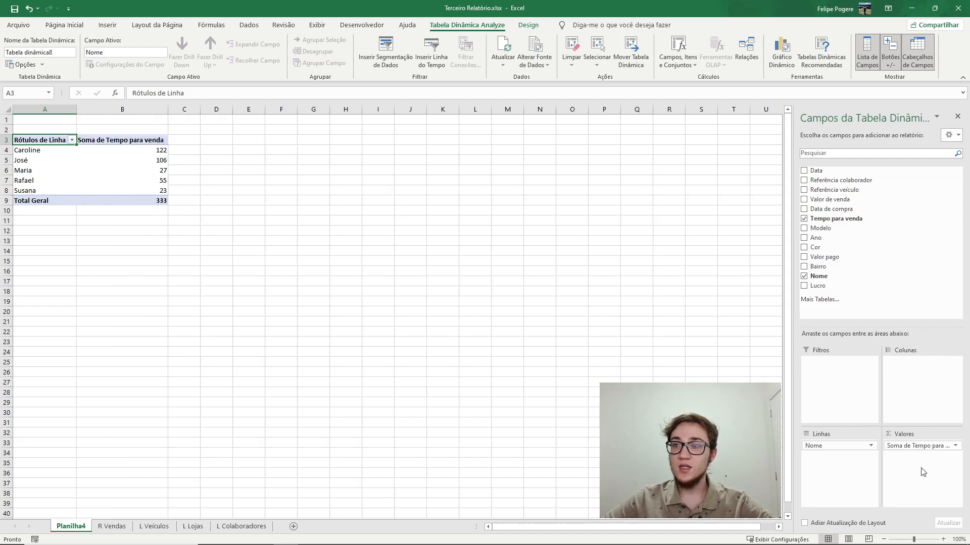
click(956, 445)
click(917, 442)
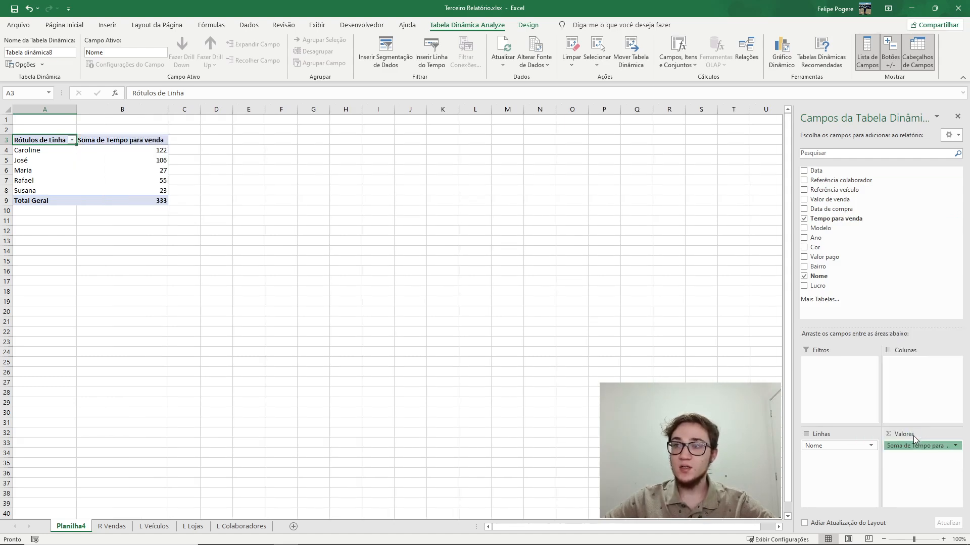
click(397, 283)
click(502, 337)
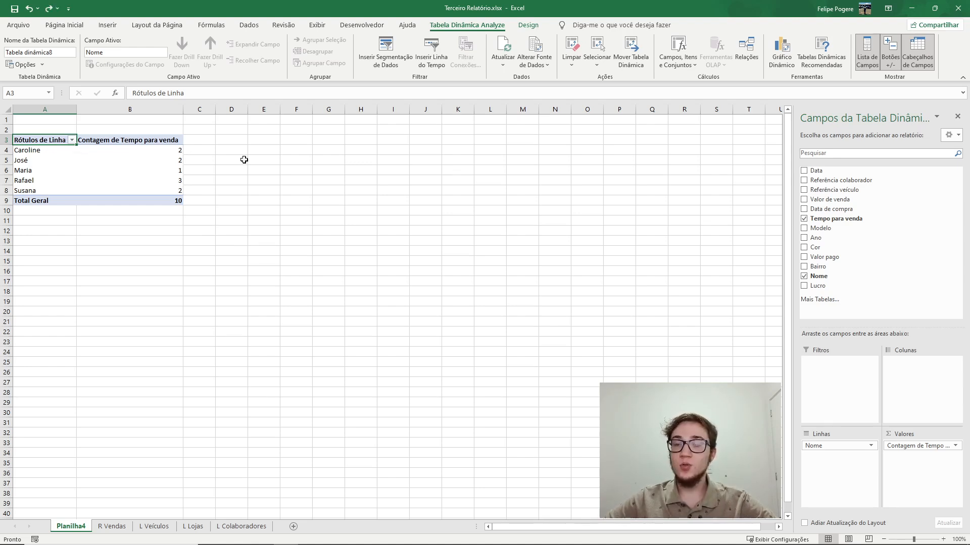
drag(824, 286, 908, 458)
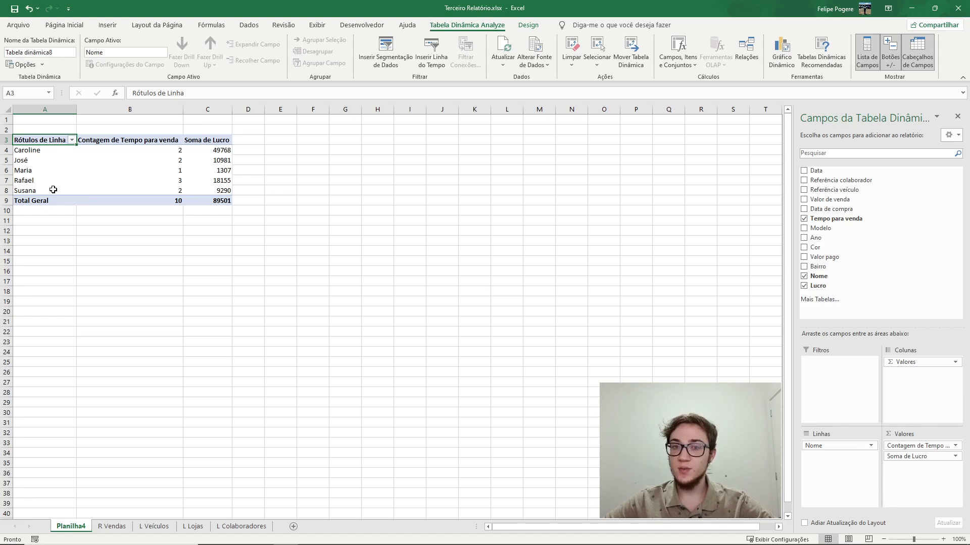
Create a second pivot table from Tabela8 at cell F3 of the existing sheet Planilha4
ctrl+scroll(53, 189, up, 5)
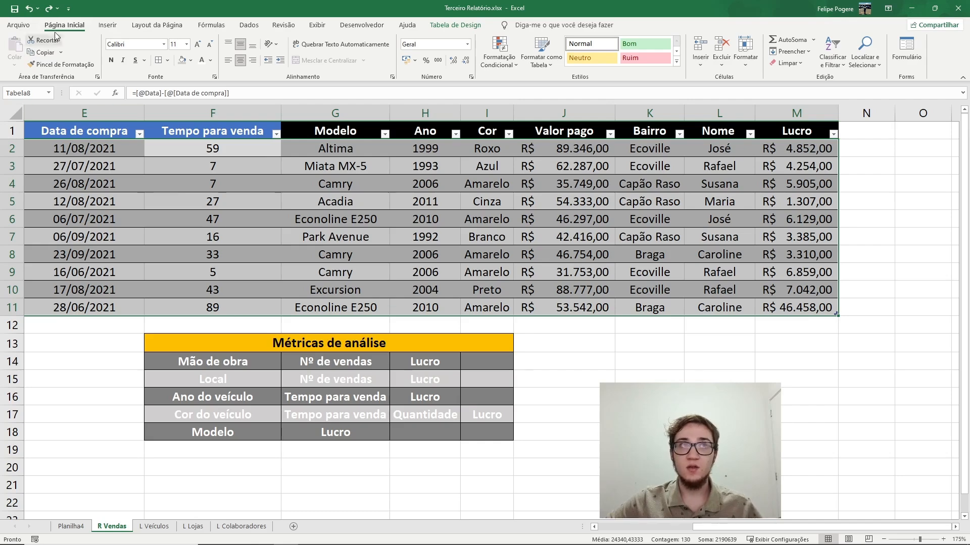
click(108, 26)
click(19, 53)
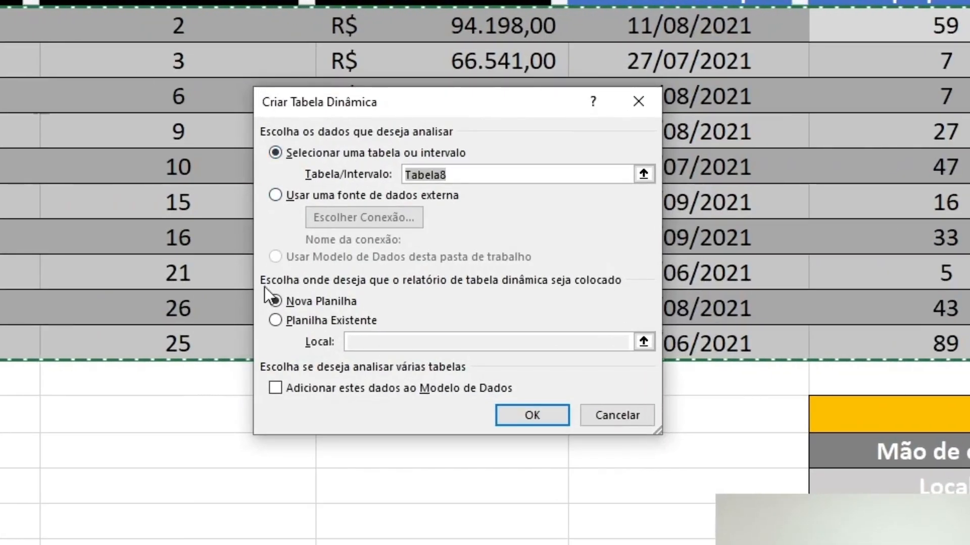
click(276, 319)
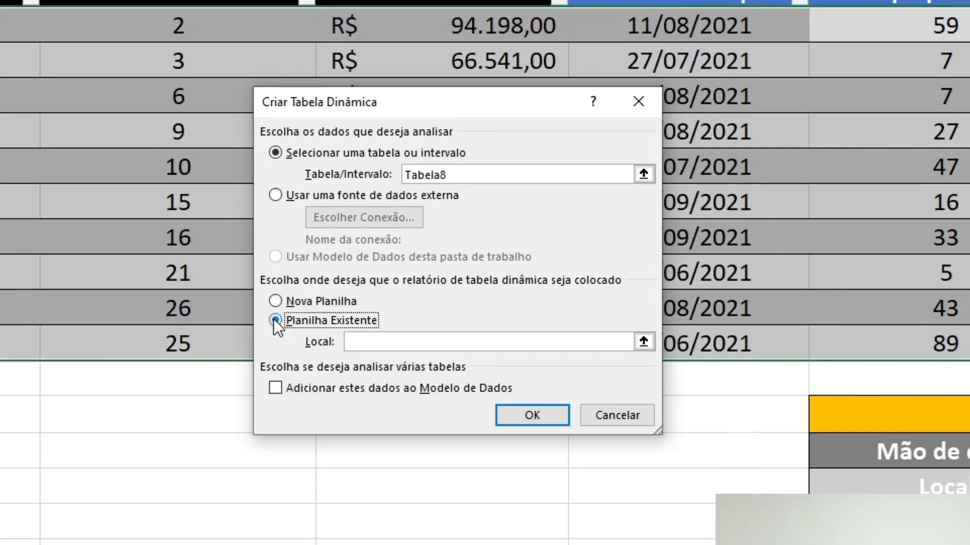
click(410, 341)
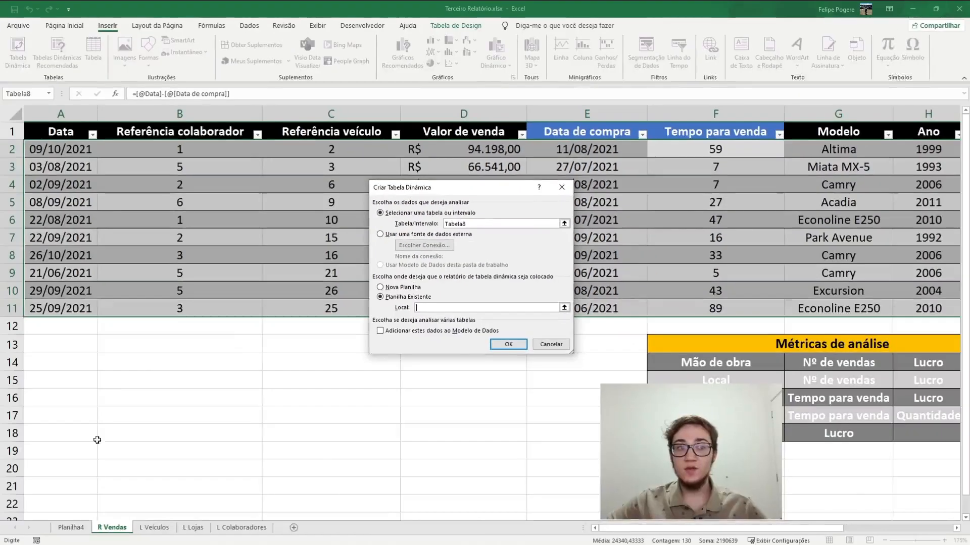
click(71, 528)
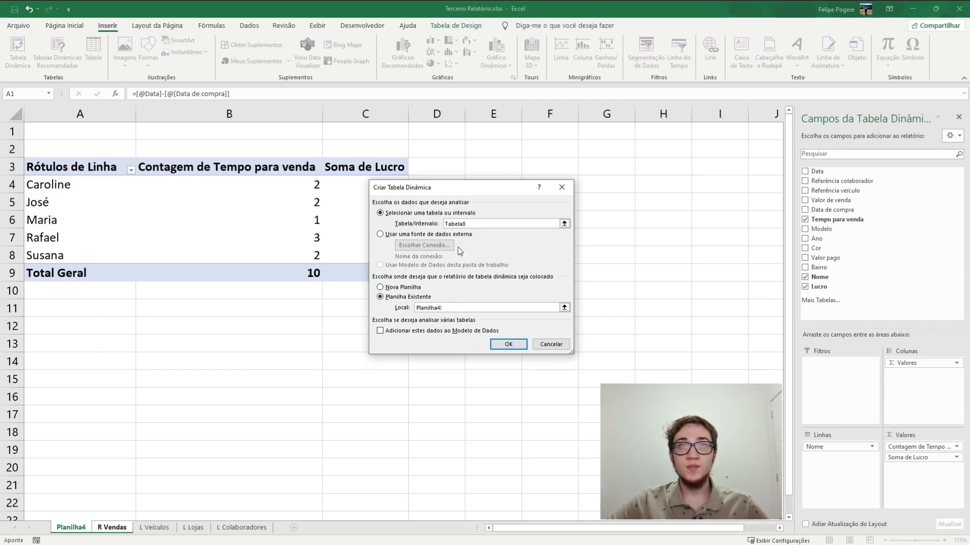
drag(467, 191, 192, 169)
click(559, 169)
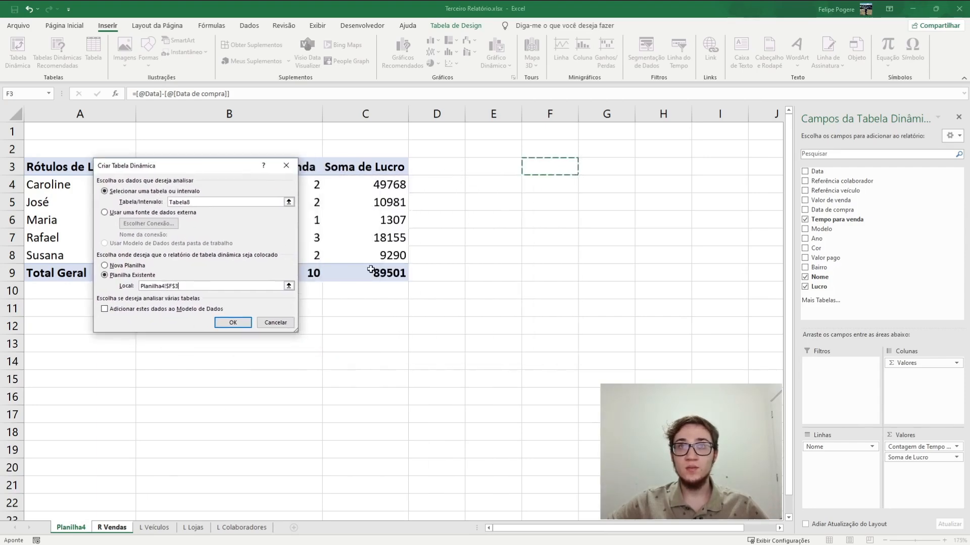
click(233, 323)
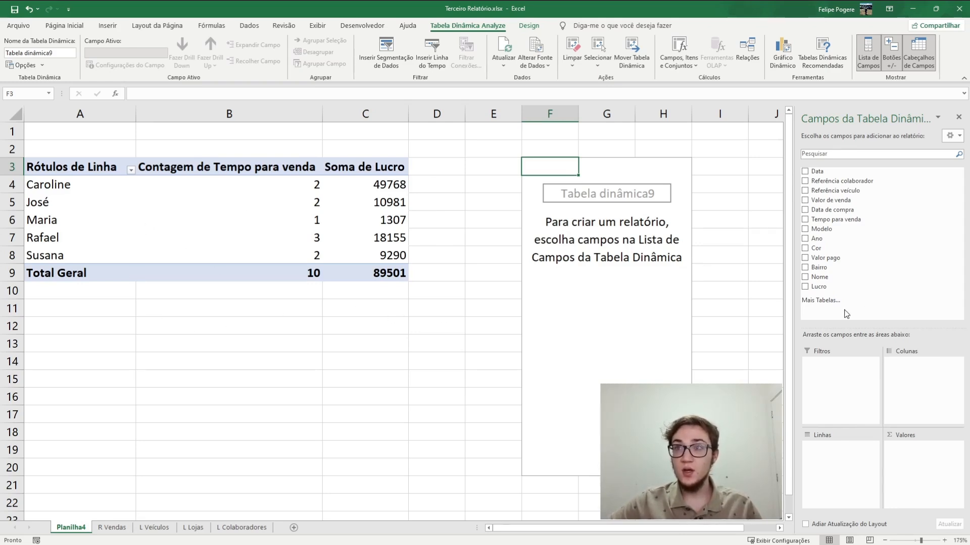
Set Bairro as the second pivot table's rows and add Lucro twice as values, summarising the first one by Contagem
drag(823, 267, 846, 470)
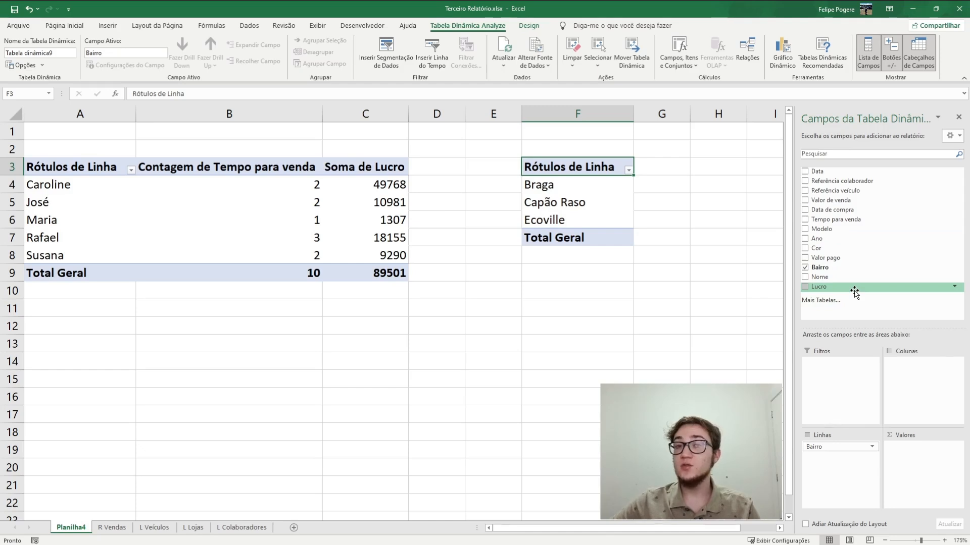
drag(854, 292, 915, 457)
drag(821, 291, 909, 467)
click(956, 447)
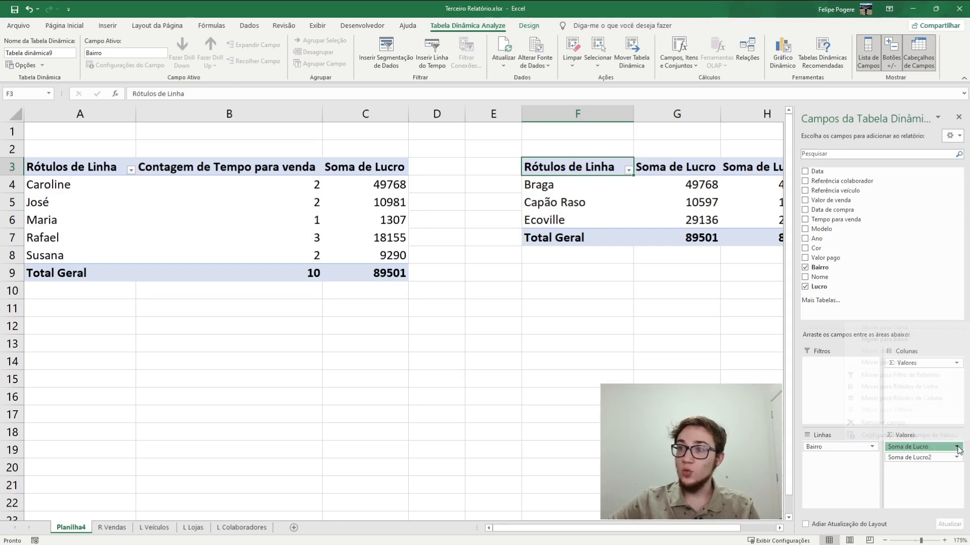
click(901, 438)
click(121, 262)
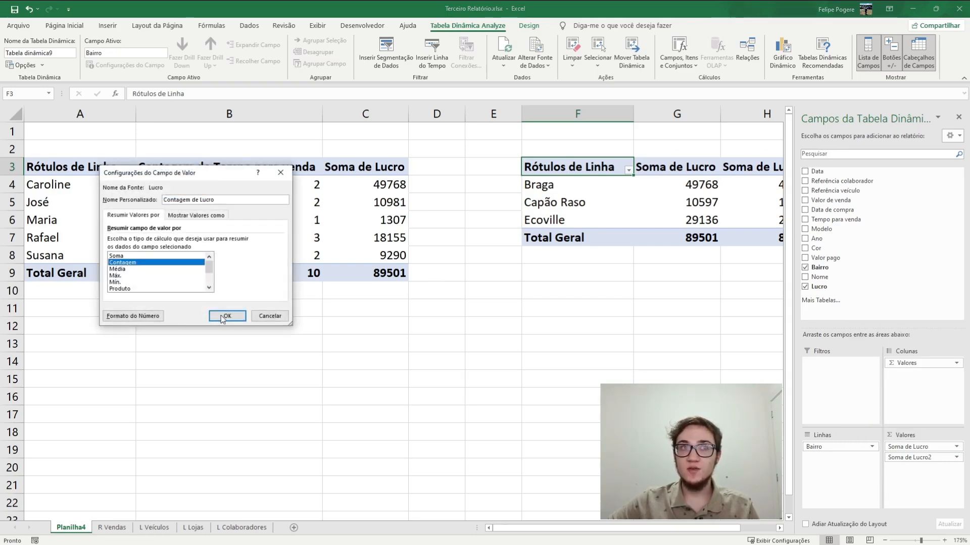
click(228, 316)
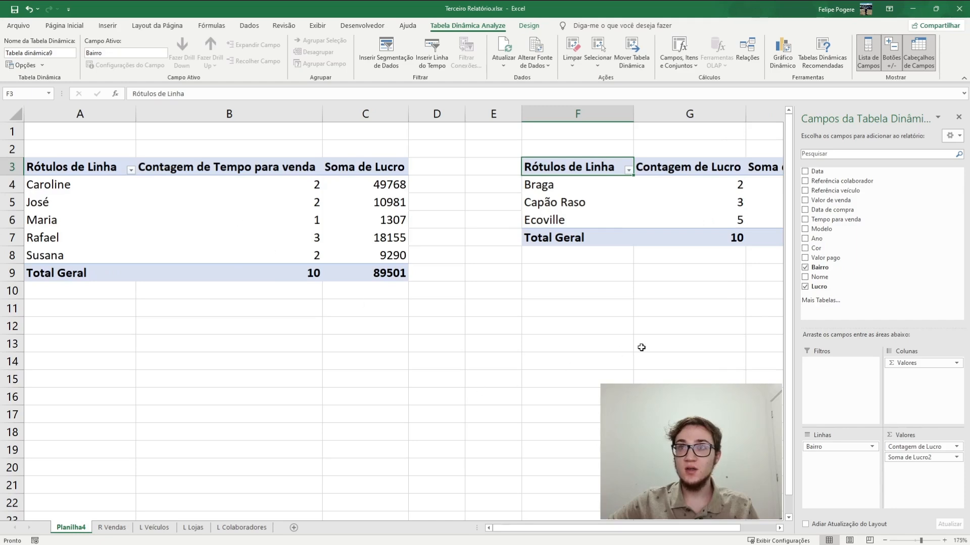
key(Right)
key(Right)
key(Down)
key(Left)
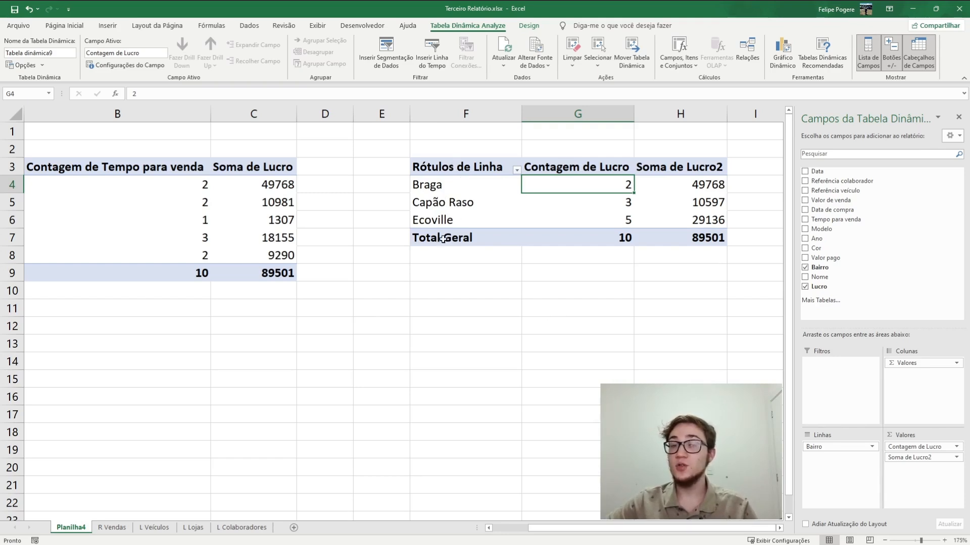
Create a third pivot table from the whole R Vendas sales table at cell F10 of the existing sheet Planilha4
click(121, 529)
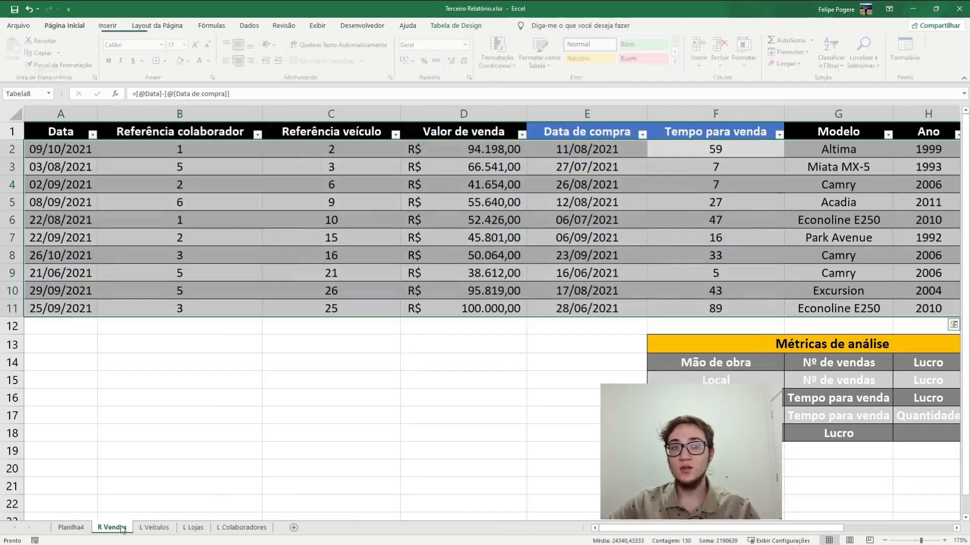
drag(808, 528, 902, 528)
click(186, 399)
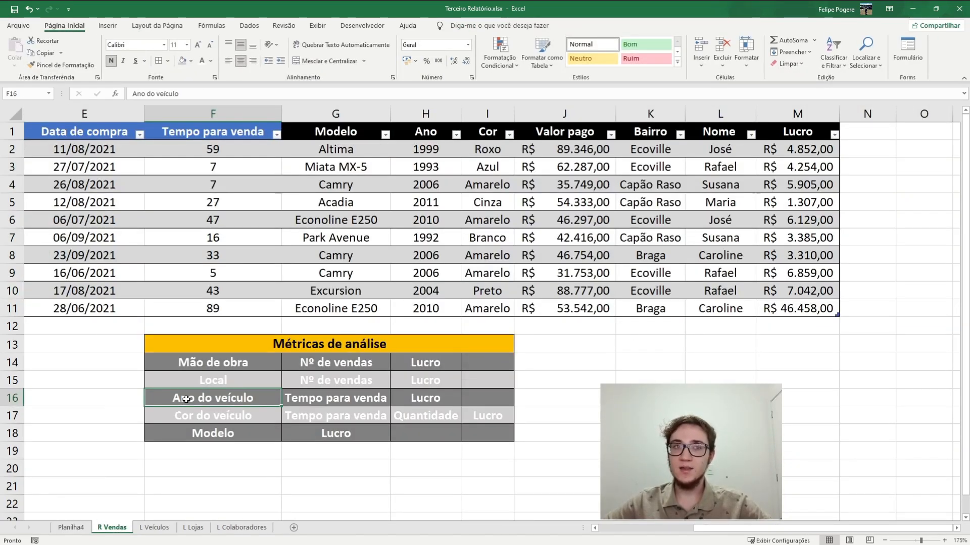
click(259, 217)
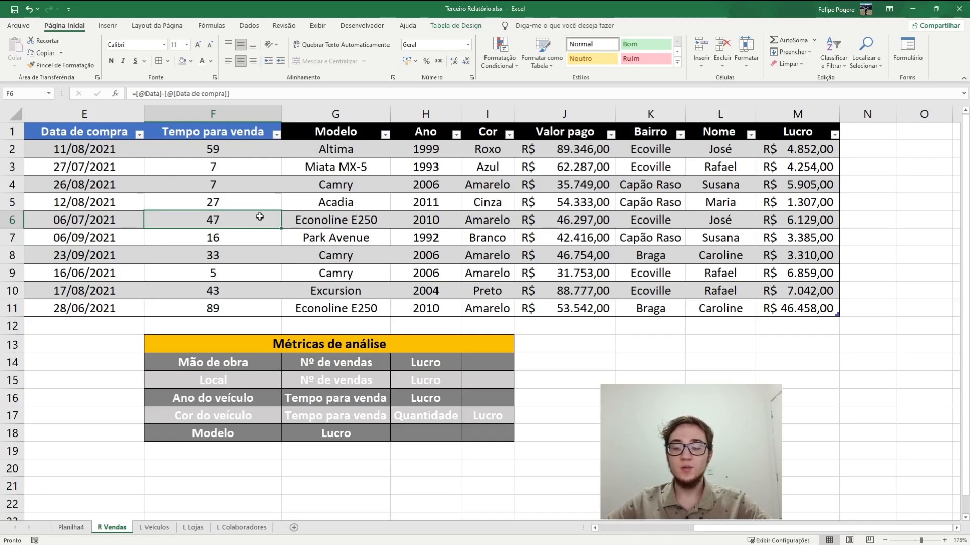
key(ctrl+a)
click(107, 25)
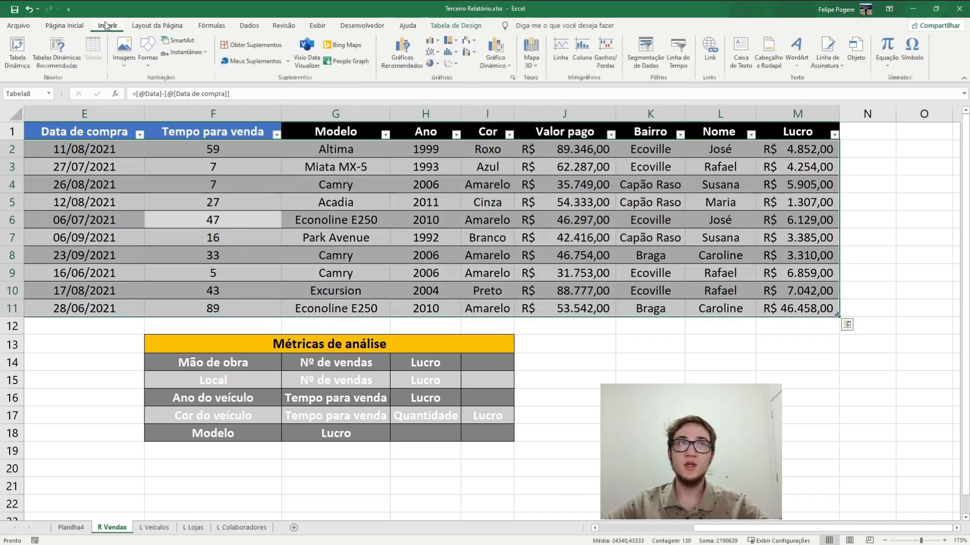
click(17, 51)
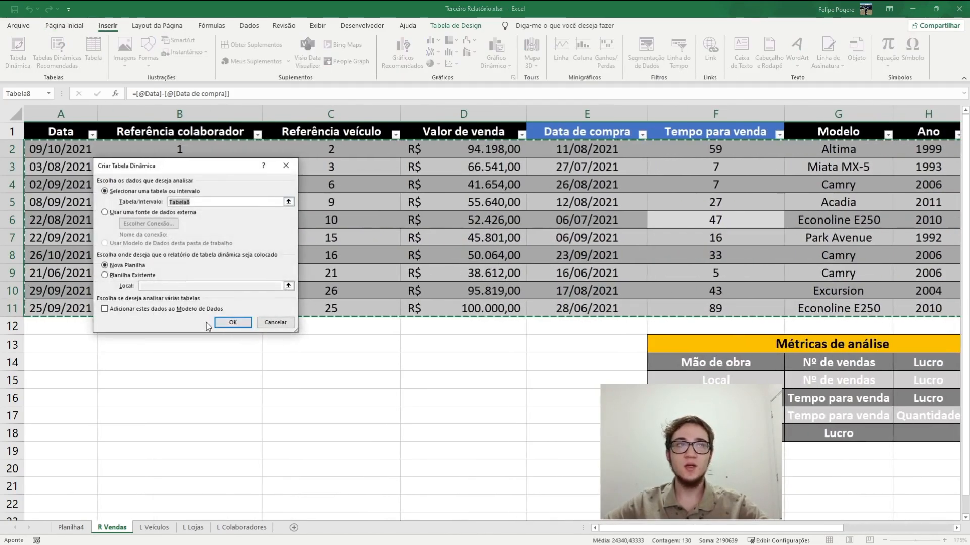
click(132, 275)
click(151, 286)
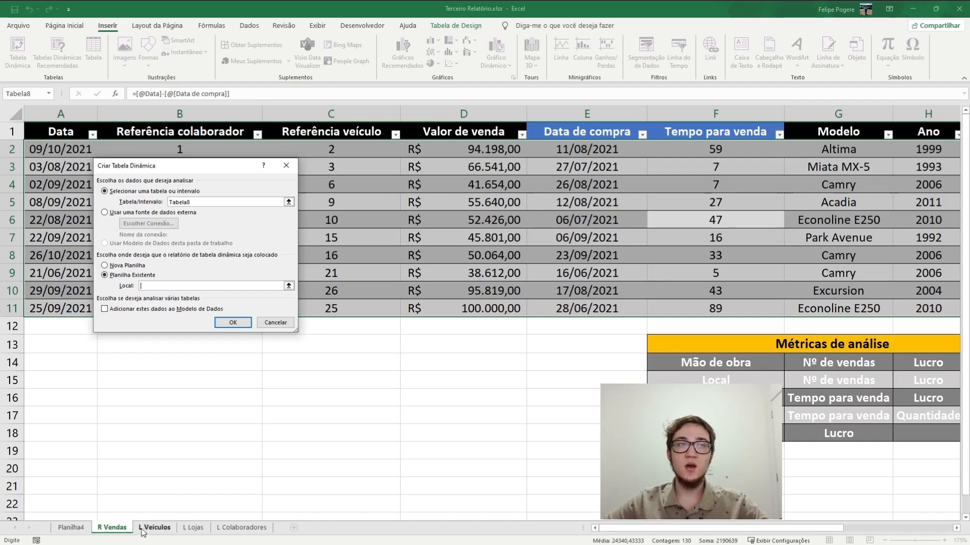
click(71, 528)
scroll(444, 318, down, 1)
click(430, 242)
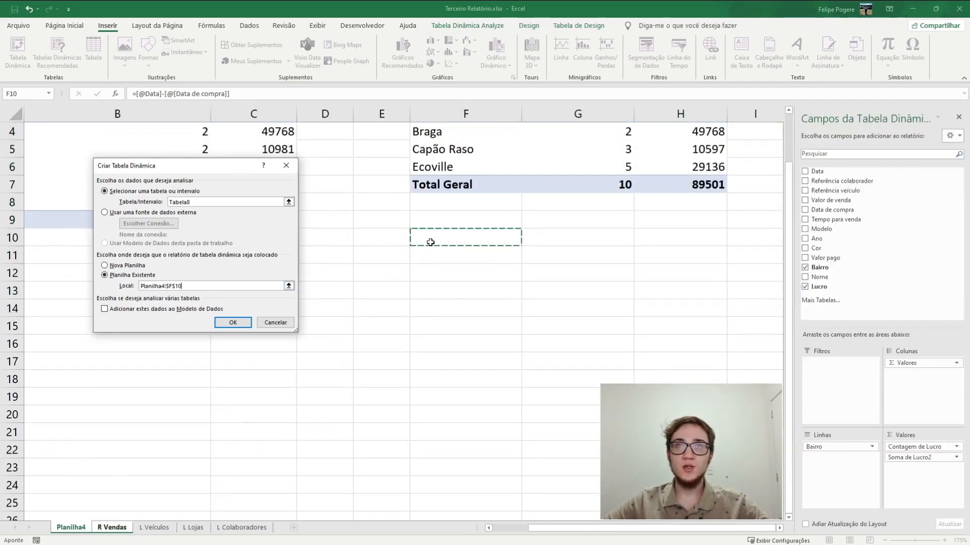
click(233, 323)
click(533, 343)
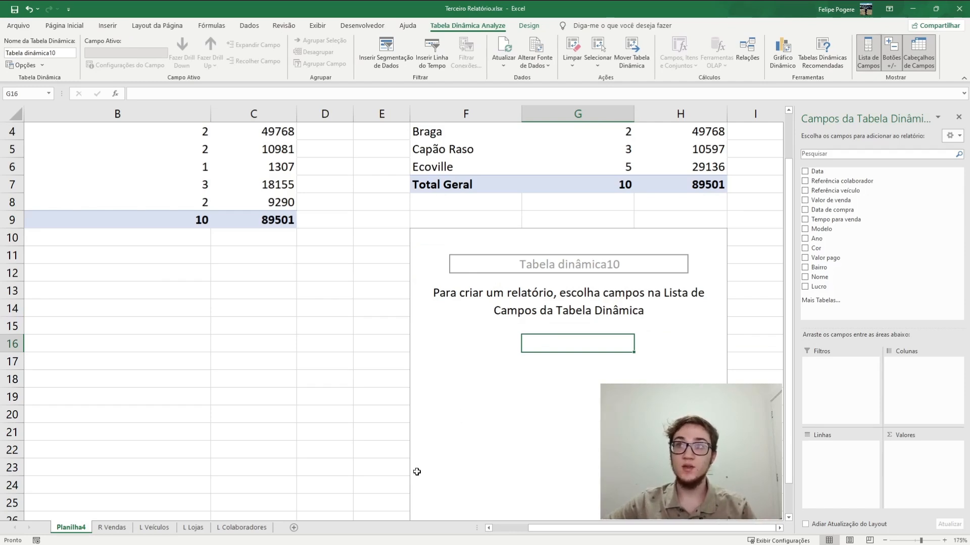
Set Ano as the third pivot table's rows and add Tempo para venda and Valor pago as values
drag(816, 239, 828, 469)
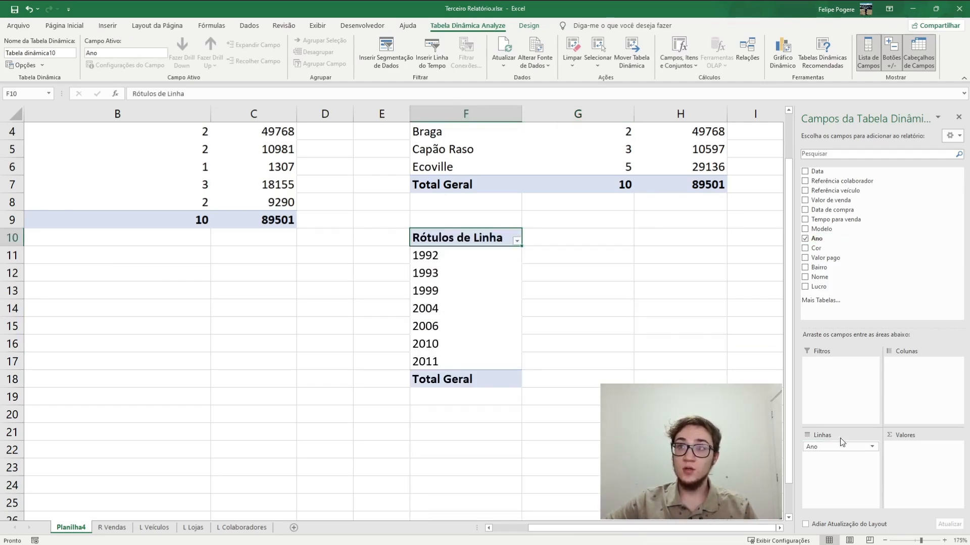
drag(831, 220, 909, 454)
drag(840, 257, 936, 467)
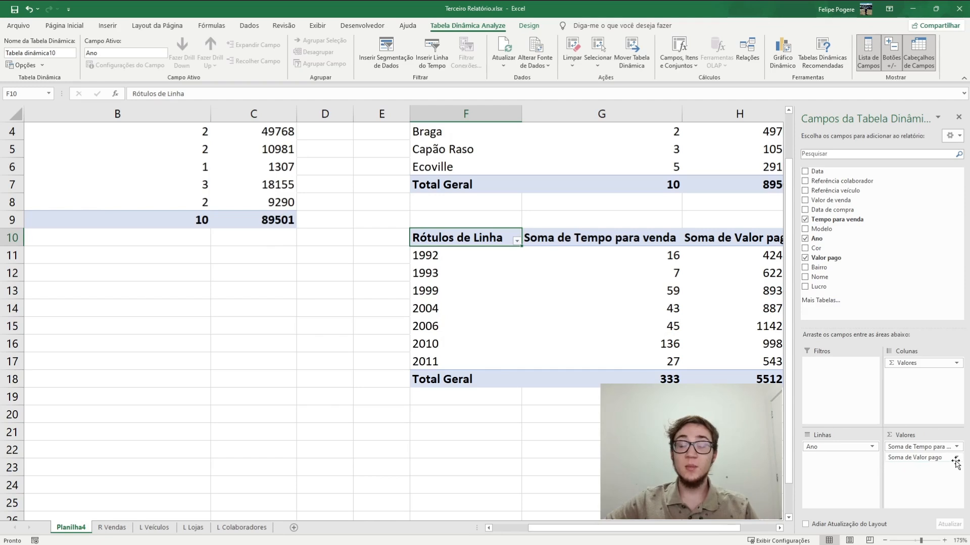
Summarise Valor pago by Contagem in the third pivot table and add the sum of Lucro as a value
click(959, 460)
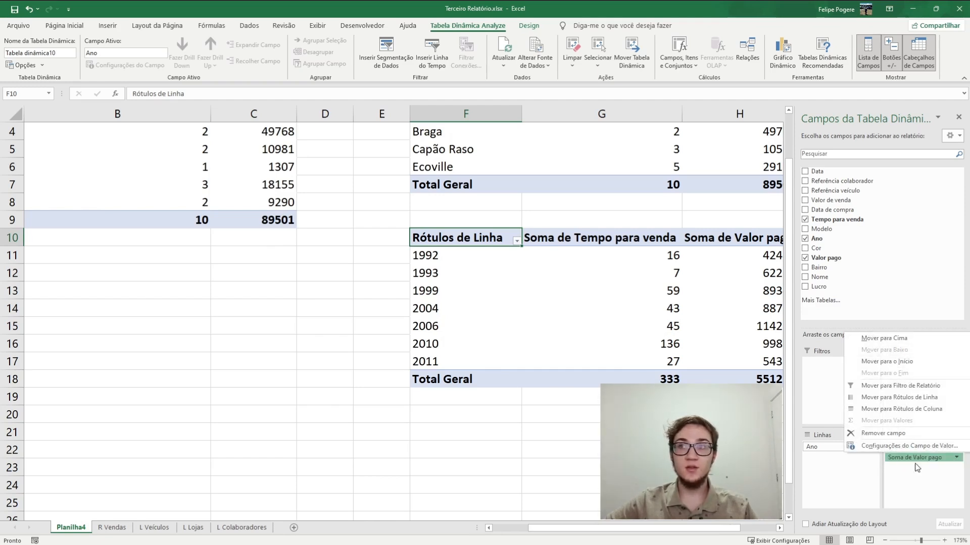
click(898, 447)
click(122, 261)
click(237, 313)
scroll(396, 502, right, 1)
click(484, 257)
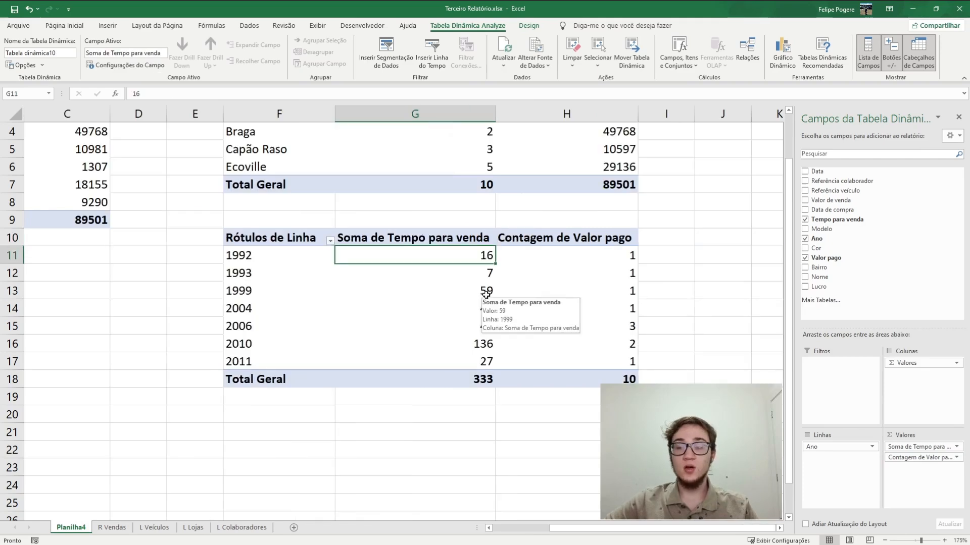
drag(913, 469, 913, 470)
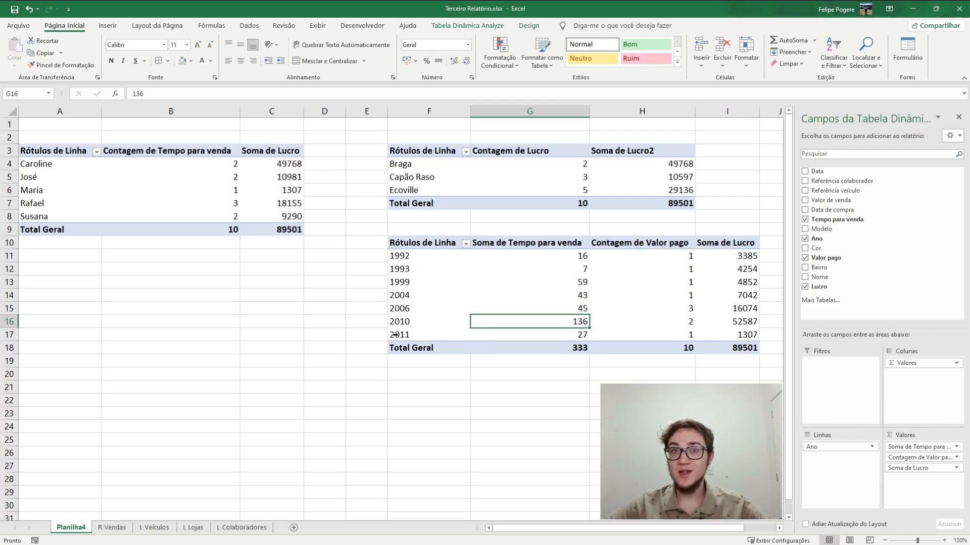
Try removing the count of Valor pago from the vehicle year pivot table's values, and undo the removal
click(412, 282)
key(ctrl+space)
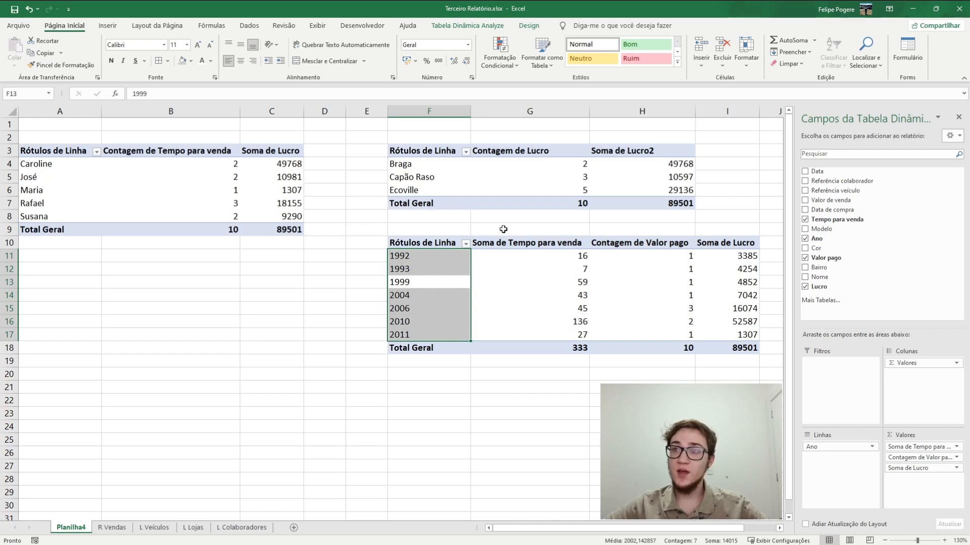
drag(912, 458, 884, 277)
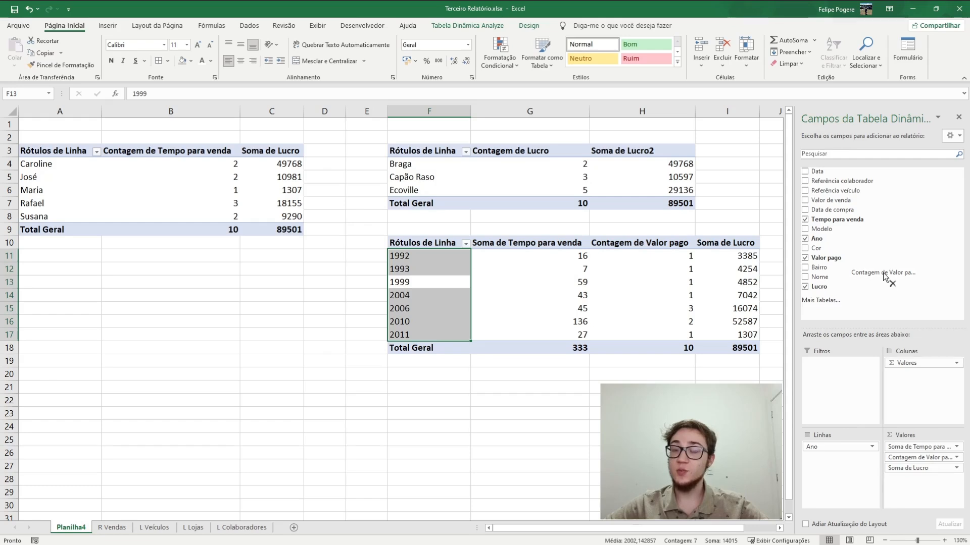
drag(884, 277, 878, 277)
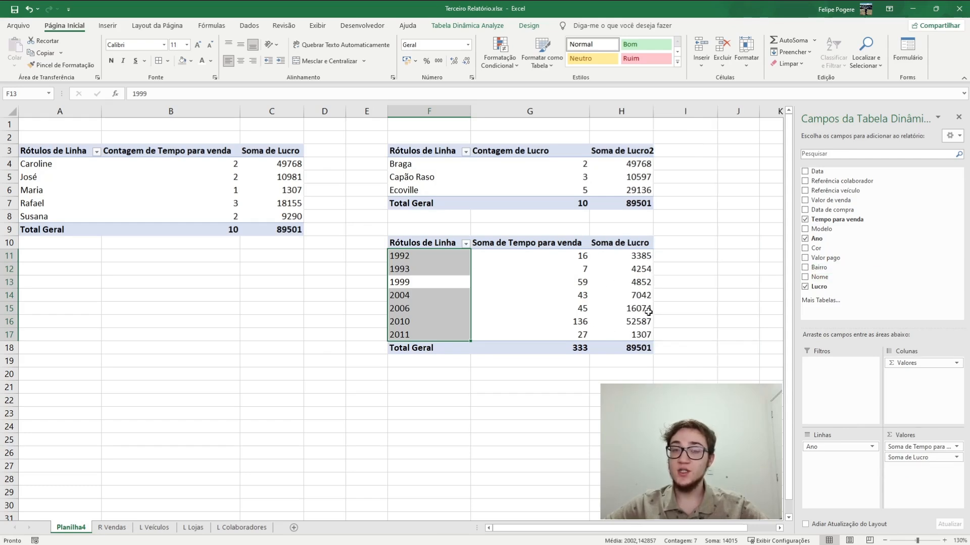
key(ctrl+z)
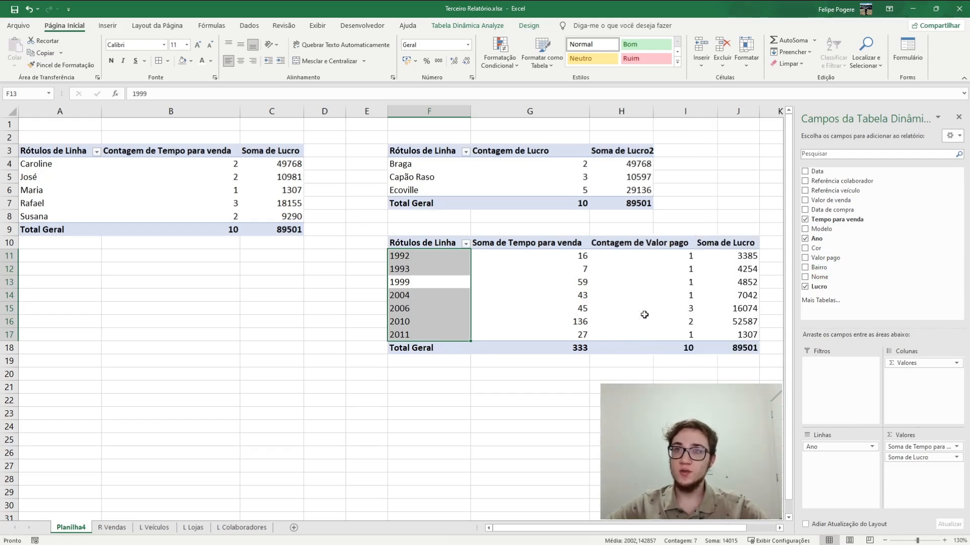
Copy the vehicle year pivot table to cell F20 and replace Ano with Cor in the copy's rows
click(409, 242)
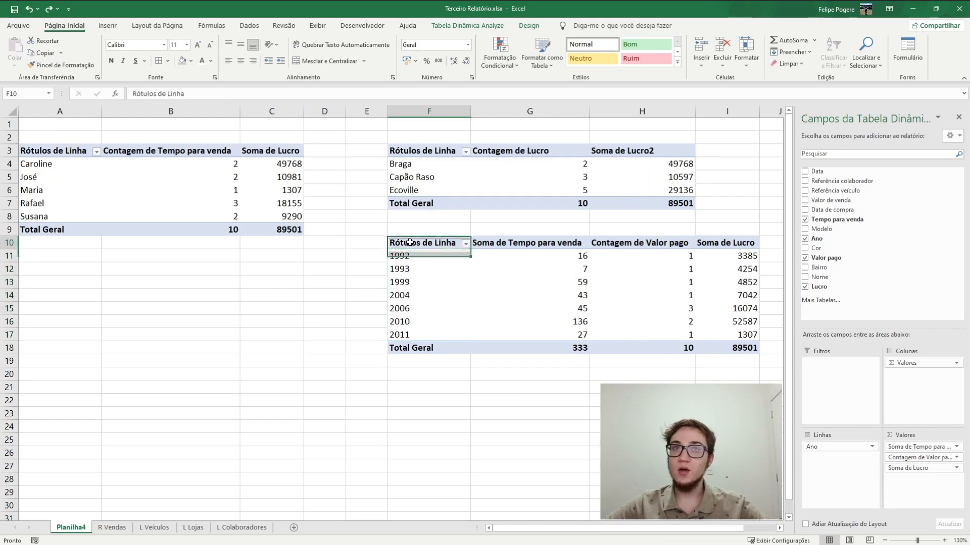
key(ctrl+a)
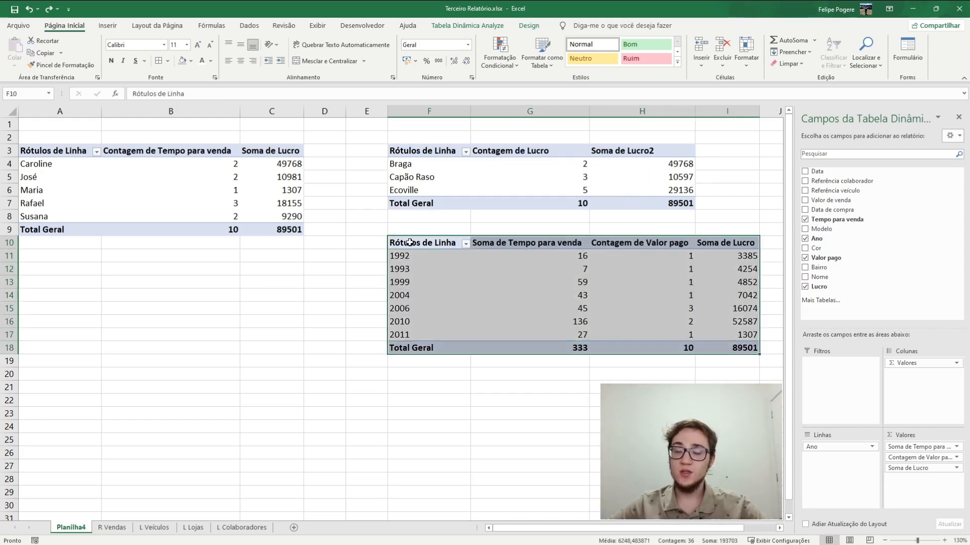
key(ctrl+c)
click(419, 374)
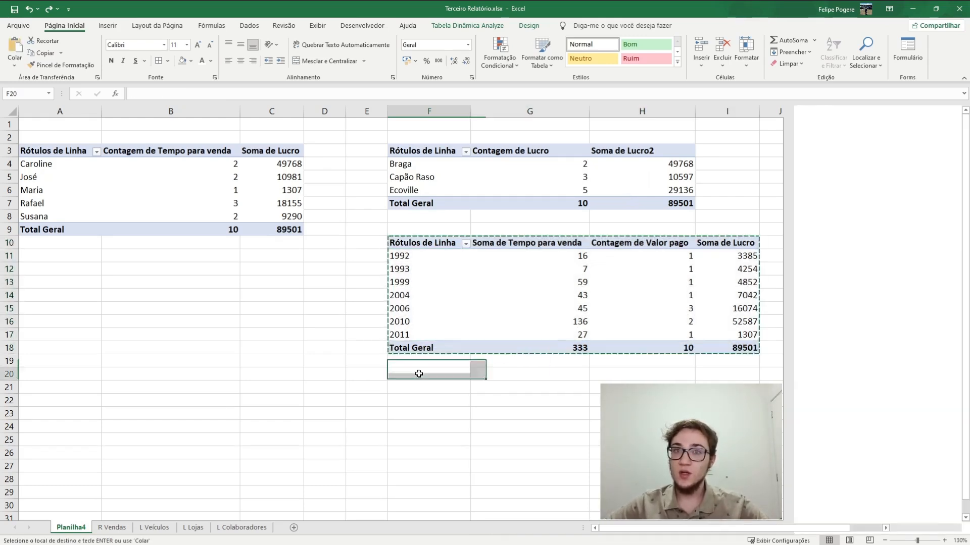
key(ctrl+v)
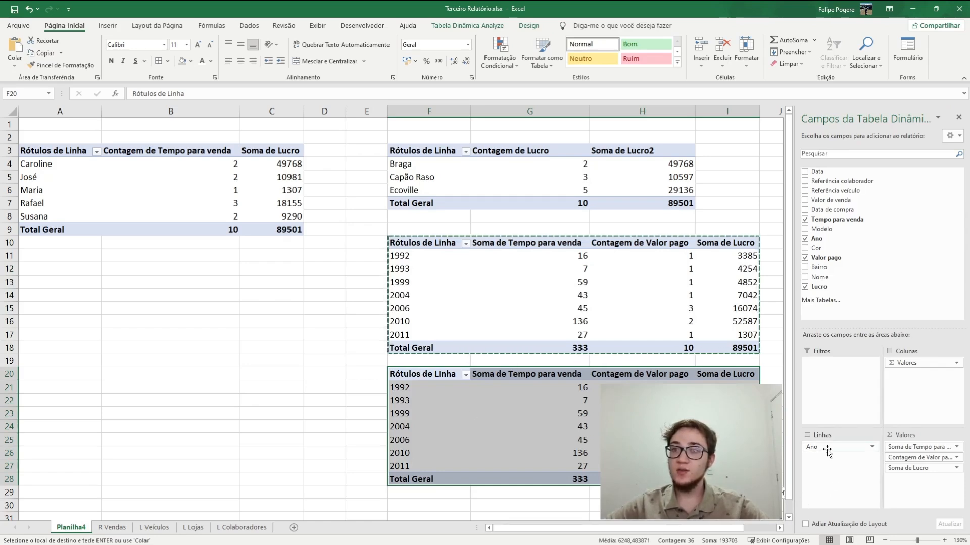
drag(826, 449, 866, 280)
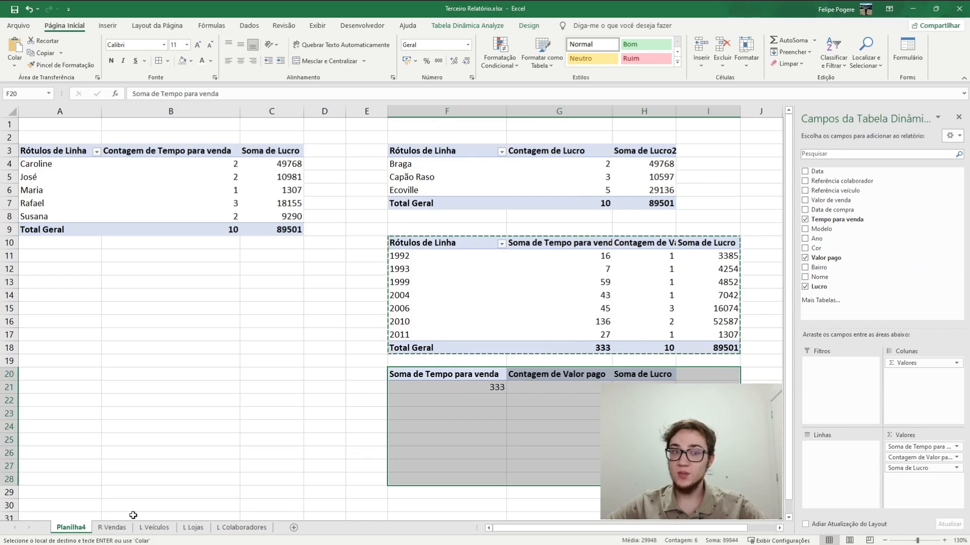
drag(816, 250, 824, 448)
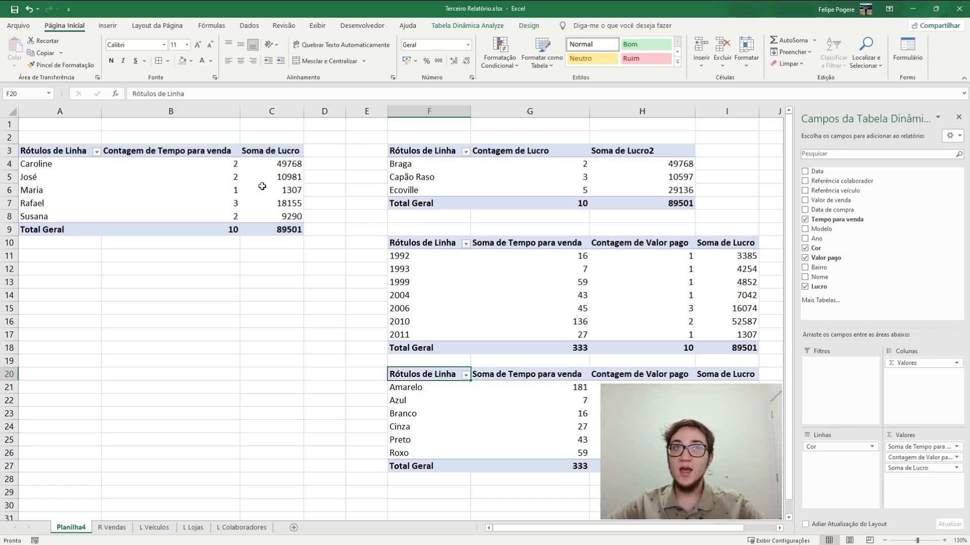
Copy the employee pivot table in A3:C9 to cell A11
mouse_move(190, 177)
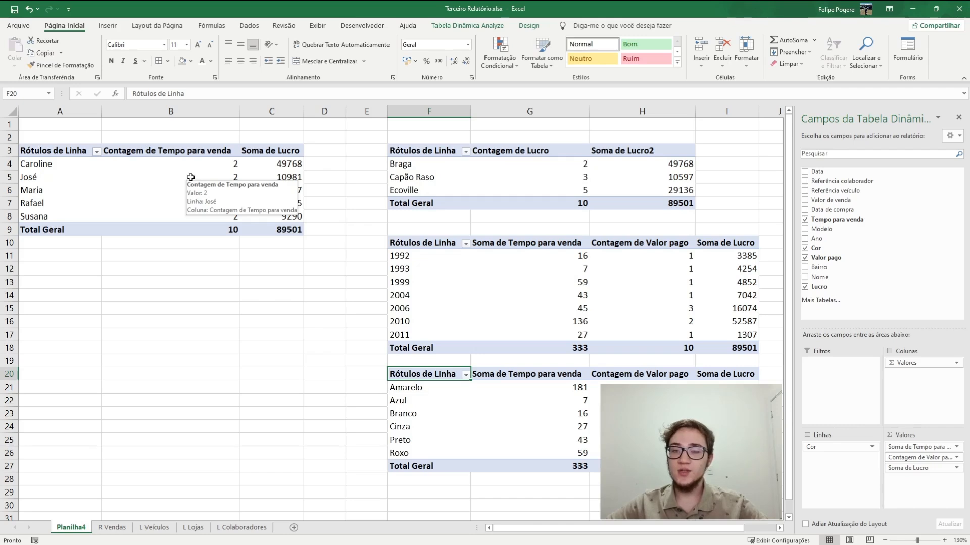
mouse_move(150, 195)
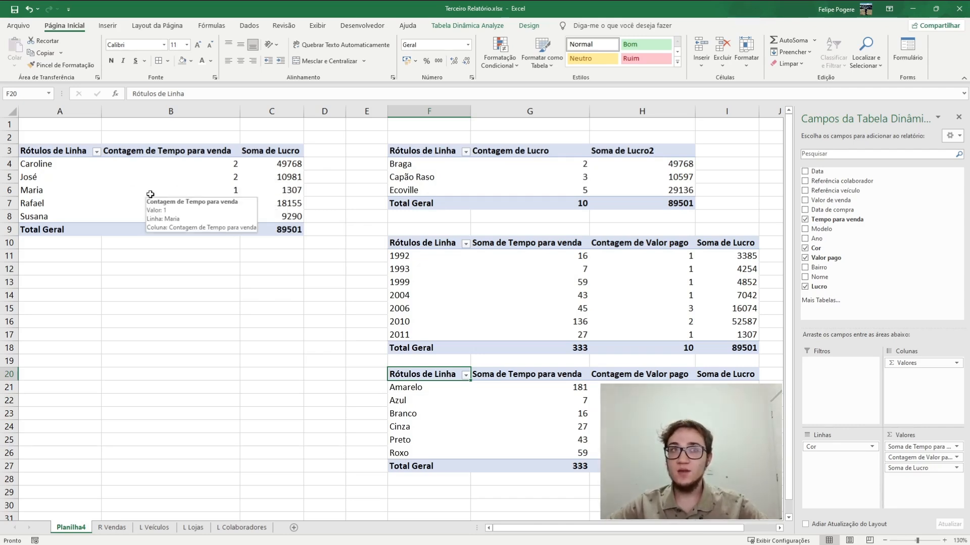
drag(32, 150, 266, 232)
key(ctrl+c)
click(65, 256)
key(ctrl+v)
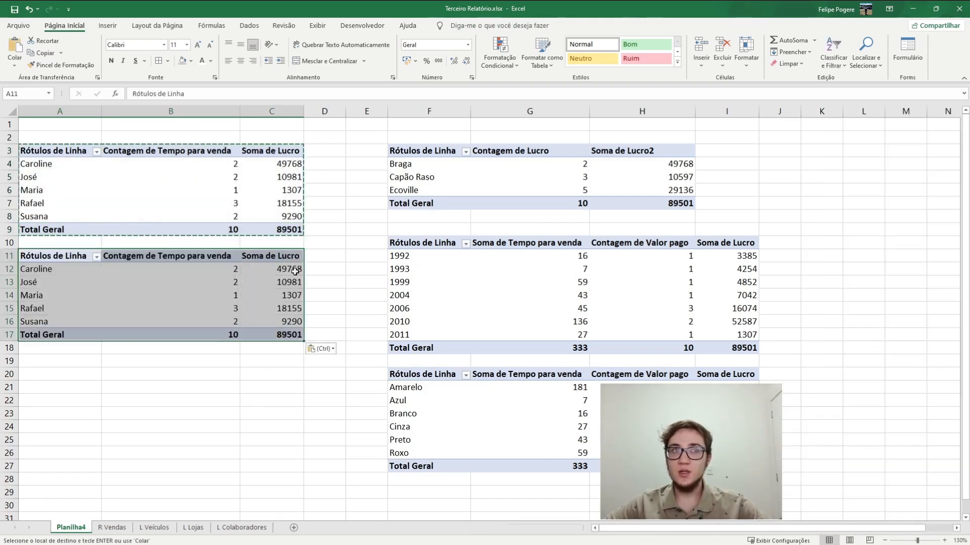
Clear all fields from the copied pivot table at A11, and set Modelo as its rows and Lucro as its values
drag(908, 363, 900, 272)
drag(850, 447, 863, 280)
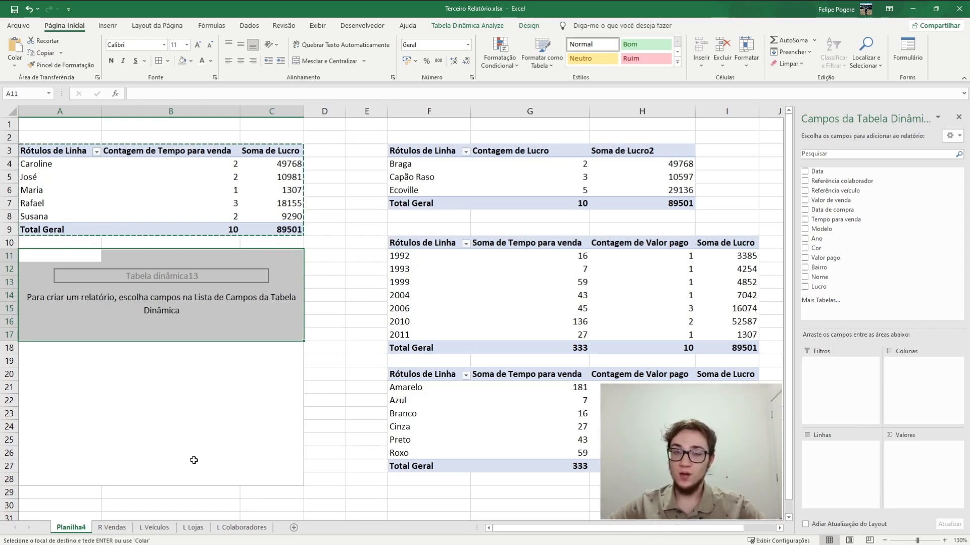
click(228, 333)
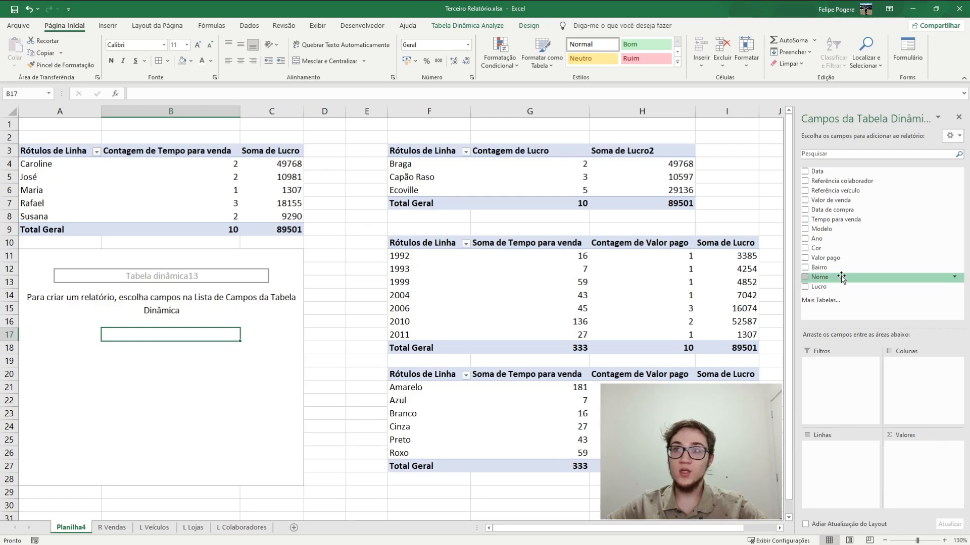
drag(841, 231, 852, 445)
drag(821, 287, 909, 446)
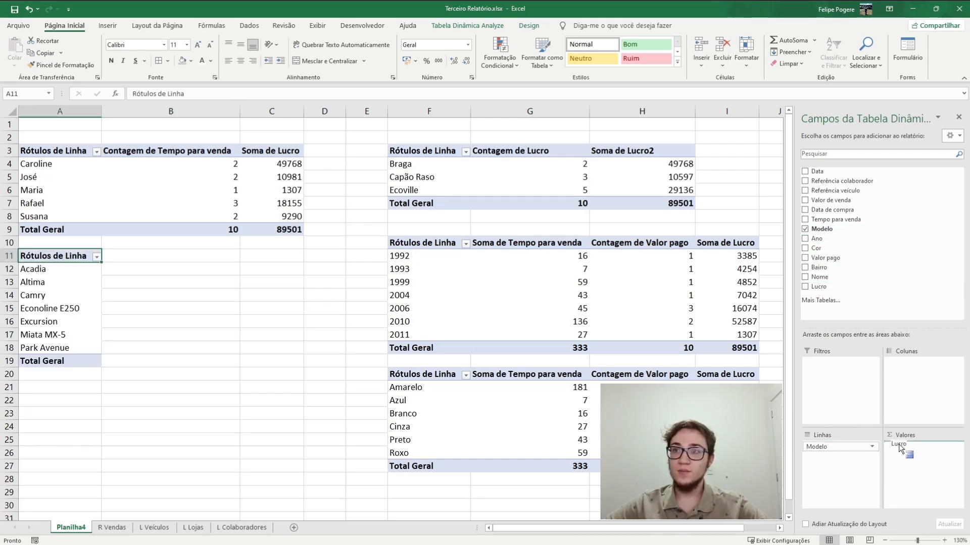
click(222, 307)
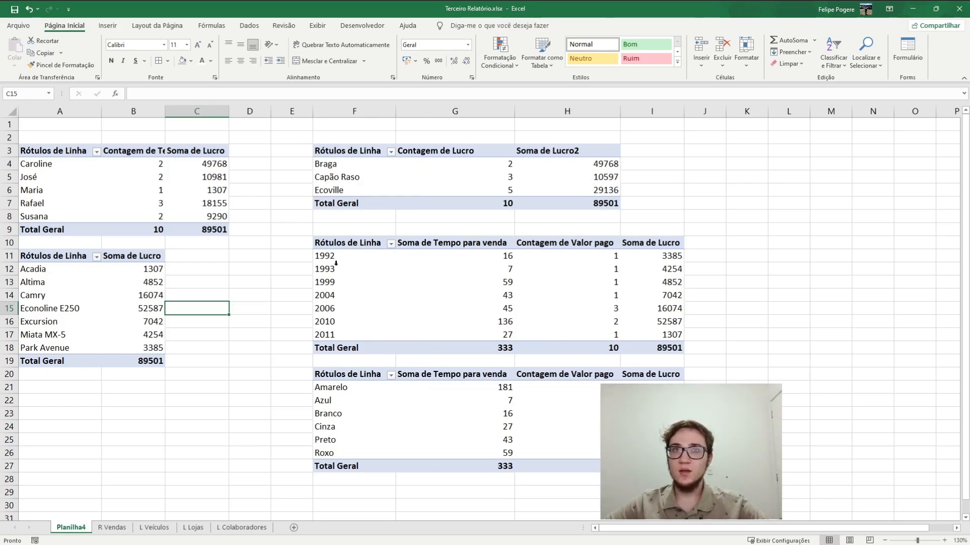
Move the vehicle year pivot table out of F10:I18 to cell B37
scroll(288, 253, down, 3)
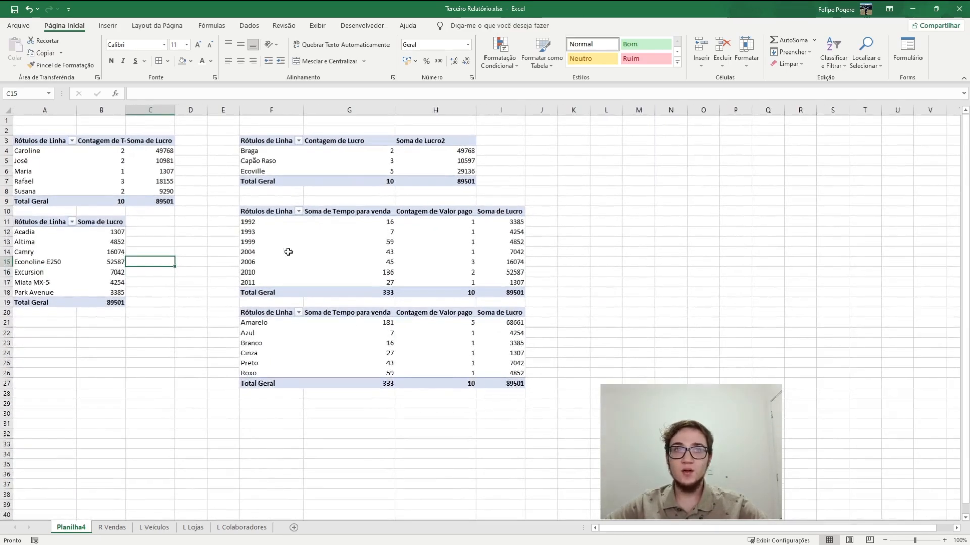
drag(243, 216, 525, 293)
key(ctrl+c)
click(98, 482)
key(Return)
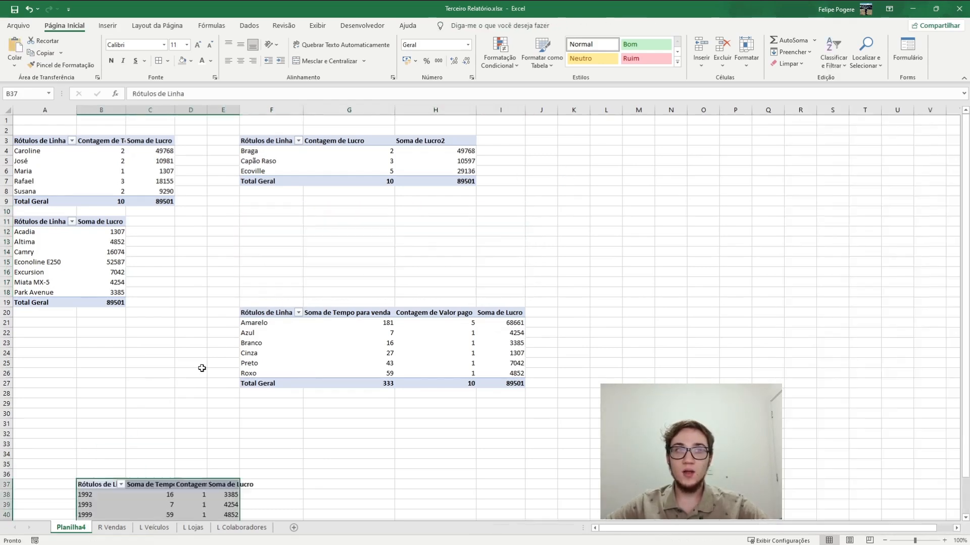
Move the colour pivot table to cell A21, and select the location pivot table in F3:H7
drag(255, 313, 516, 387)
key(ctrl+c)
click(35, 322)
key(Return)
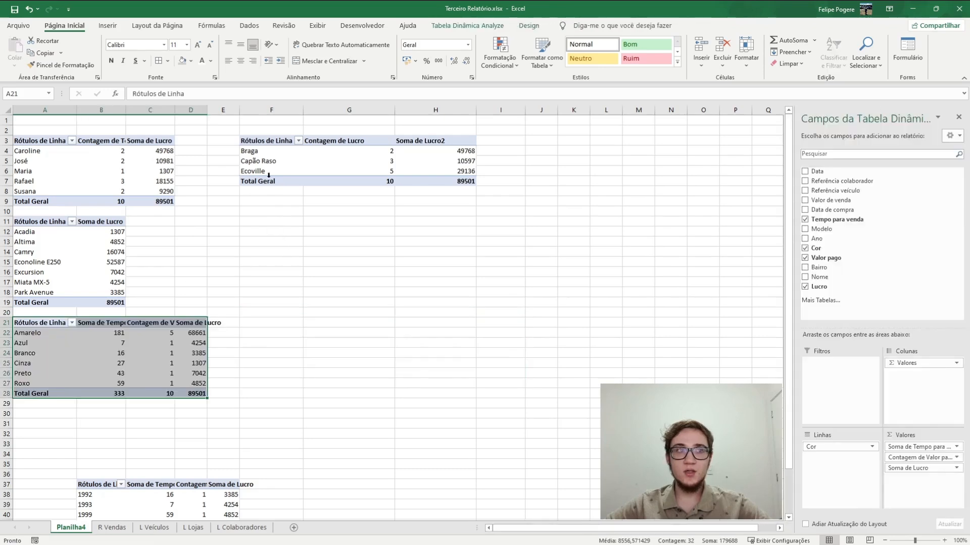
drag(250, 140, 461, 182)
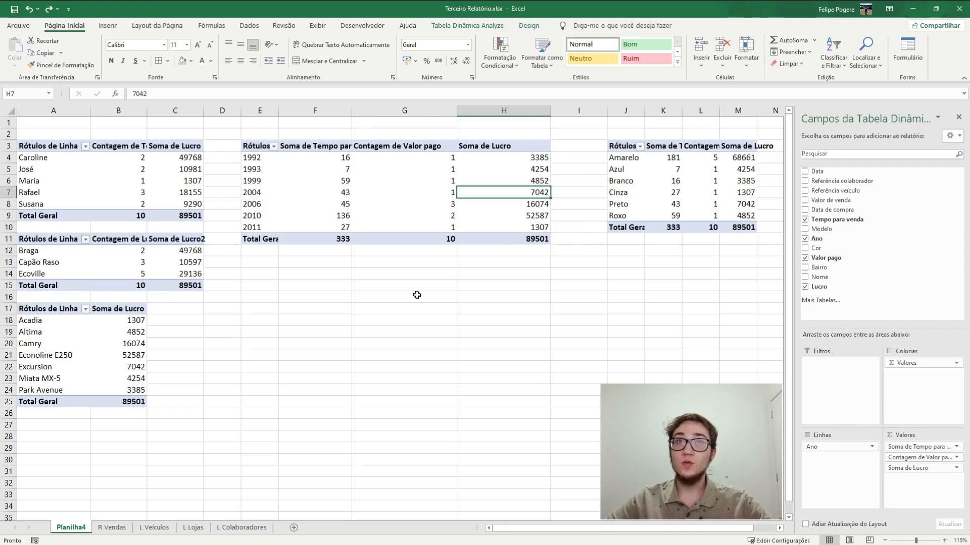
Try adding Nome and Cor to the vehicle year pivot table's values, and undo the addition
mouse_move(497, 161)
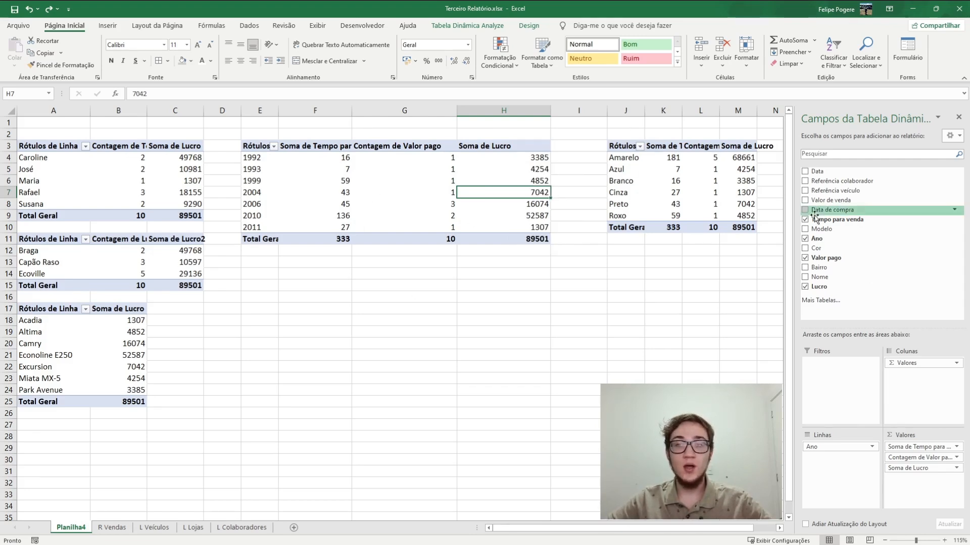
drag(830, 278, 917, 473)
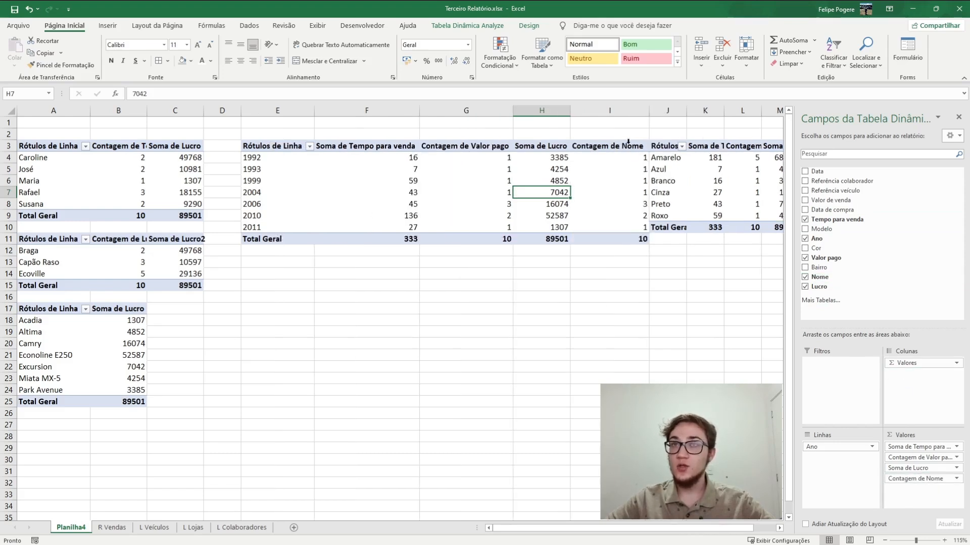
drag(818, 248, 909, 487)
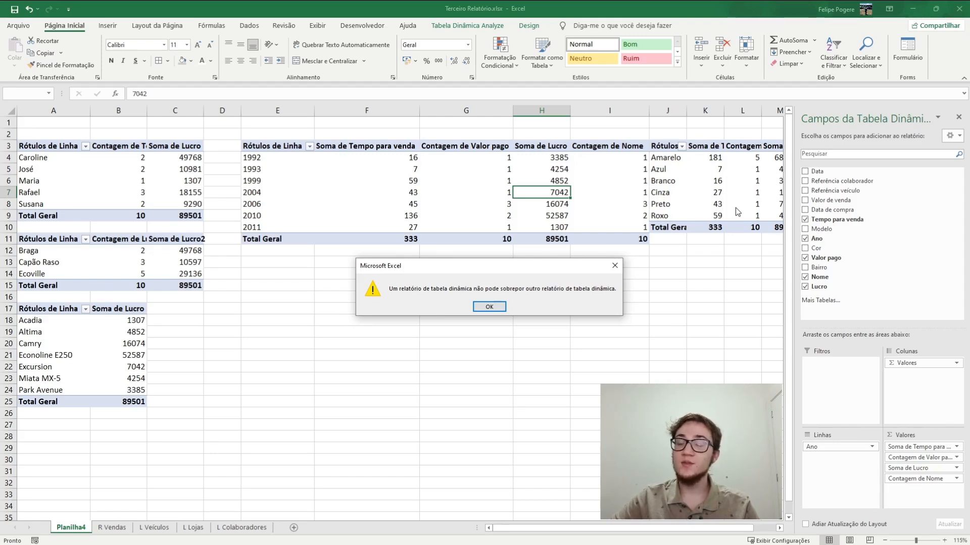
click(487, 306)
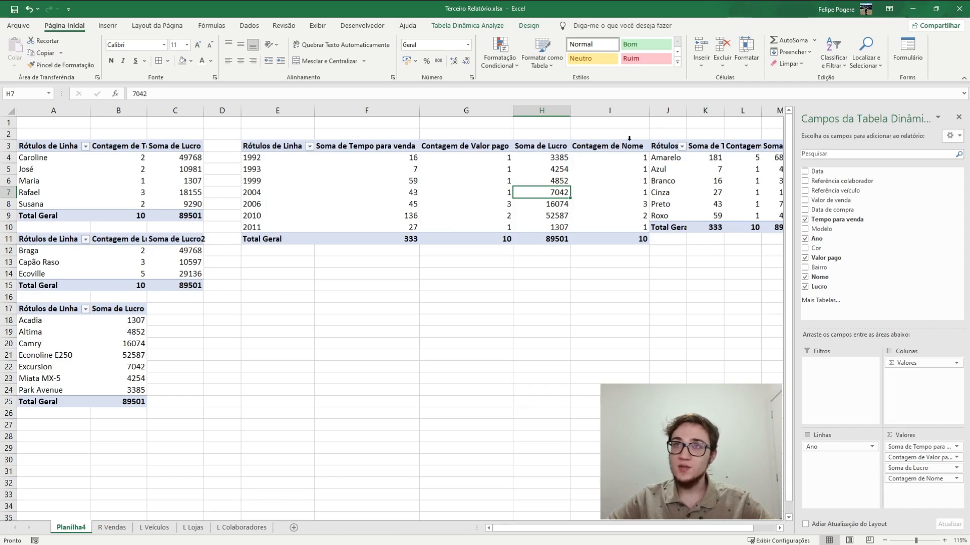
key(ctrl+z)
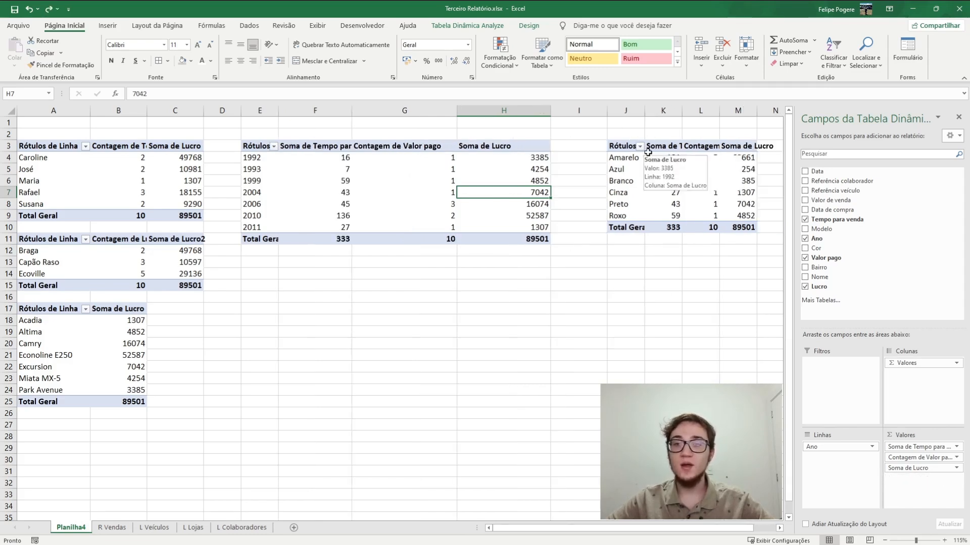
Move the location and model pivot tables from A11:C25 to cell E13
click(148, 192)
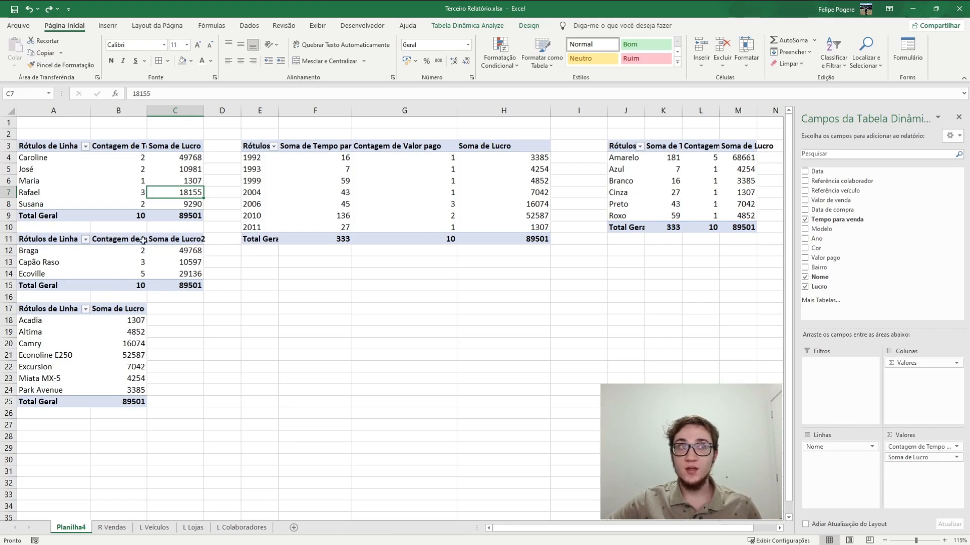
click(82, 145)
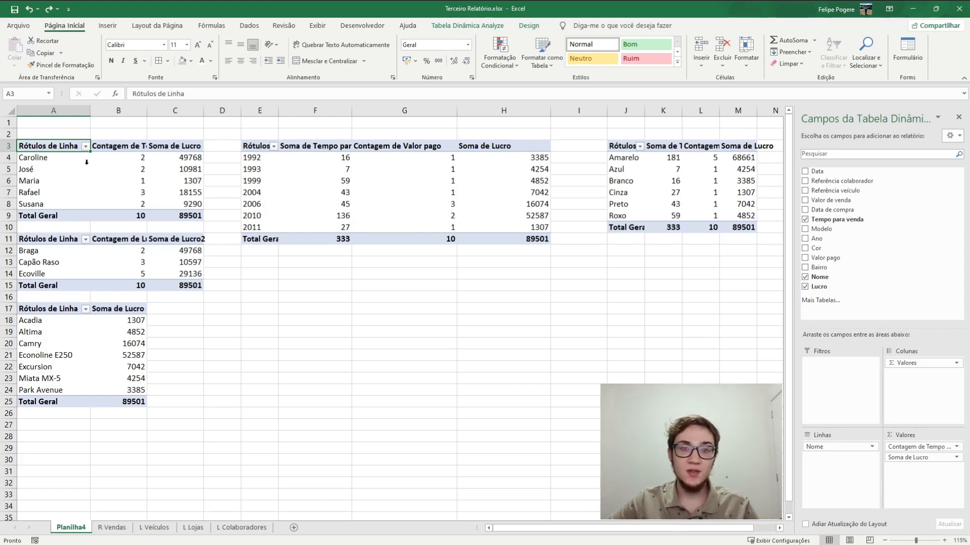
drag(51, 240, 188, 399)
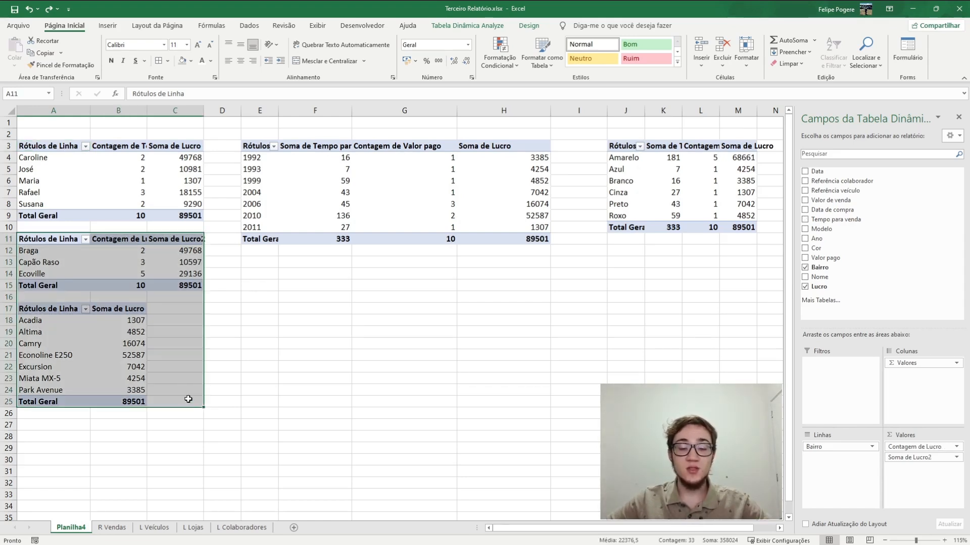
key(ctrl+x)
click(266, 262)
key(ctrl+v)
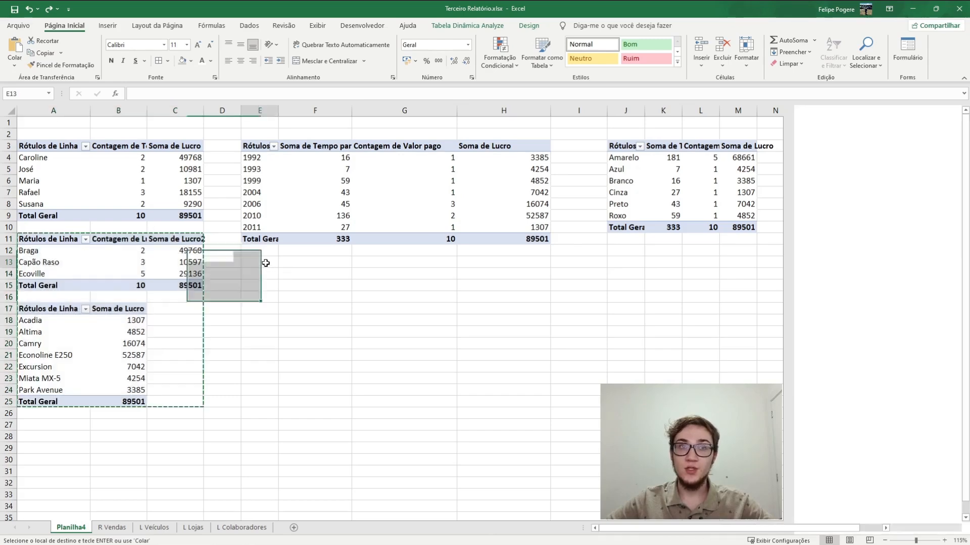
Add Bairro above Nome in the employee pivot table's rows to group the employees by location
click(35, 145)
drag(818, 267, 834, 448)
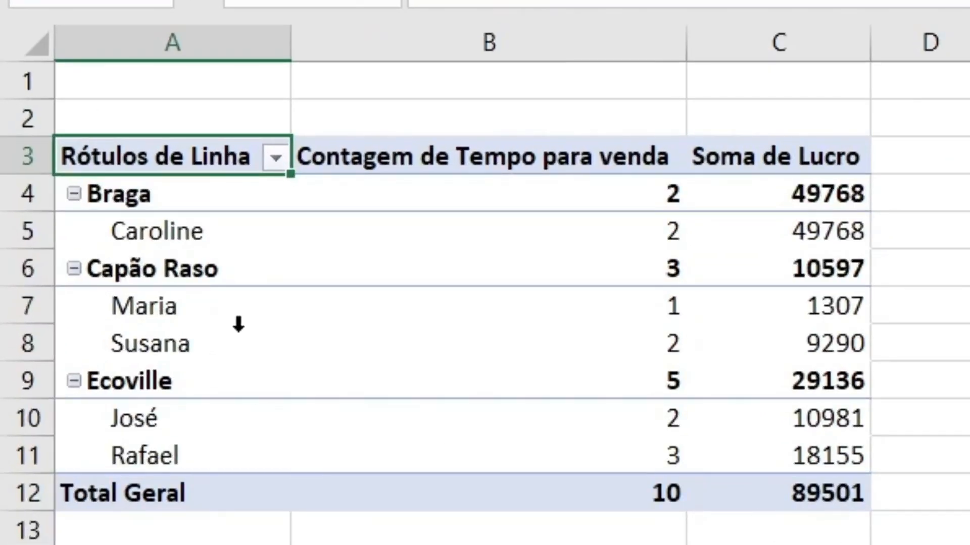
mouse_move(409, 315)
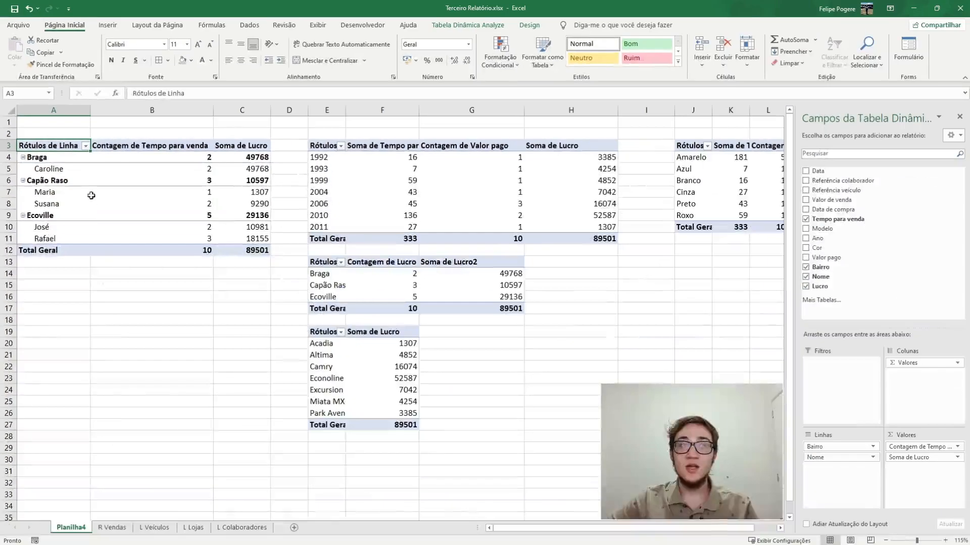
Collapse the entire Bairro field in the pivot table at A3 and deselect the table
right_click(73, 180)
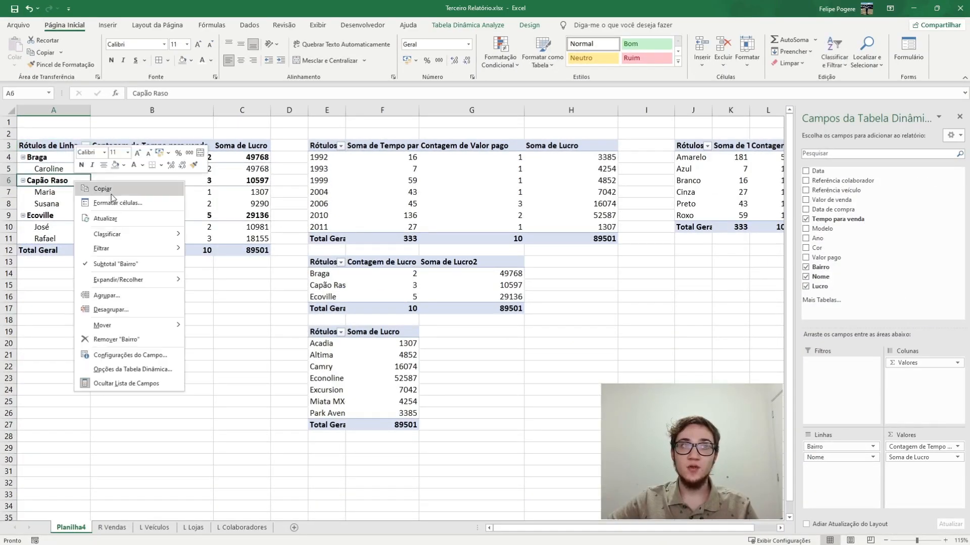
mouse_move(147, 281)
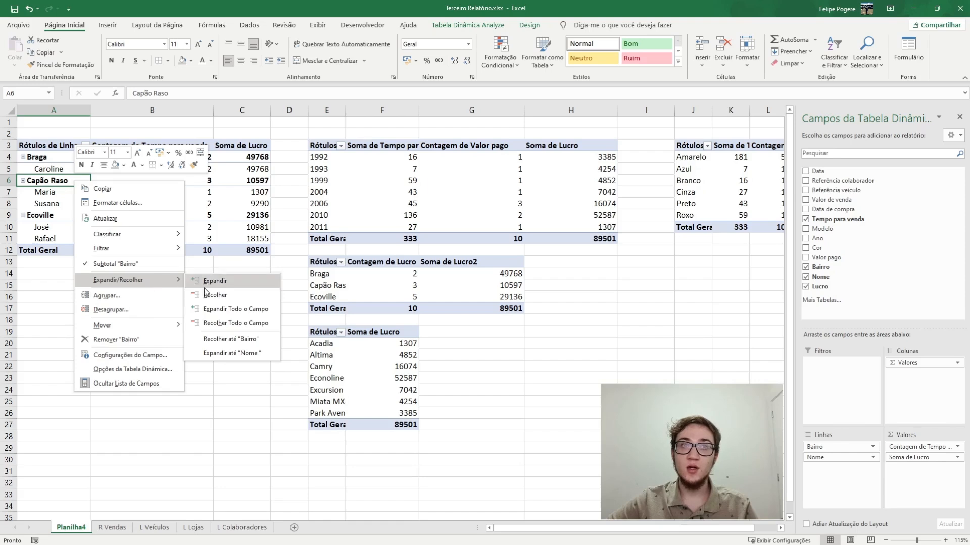
click(246, 324)
click(122, 264)
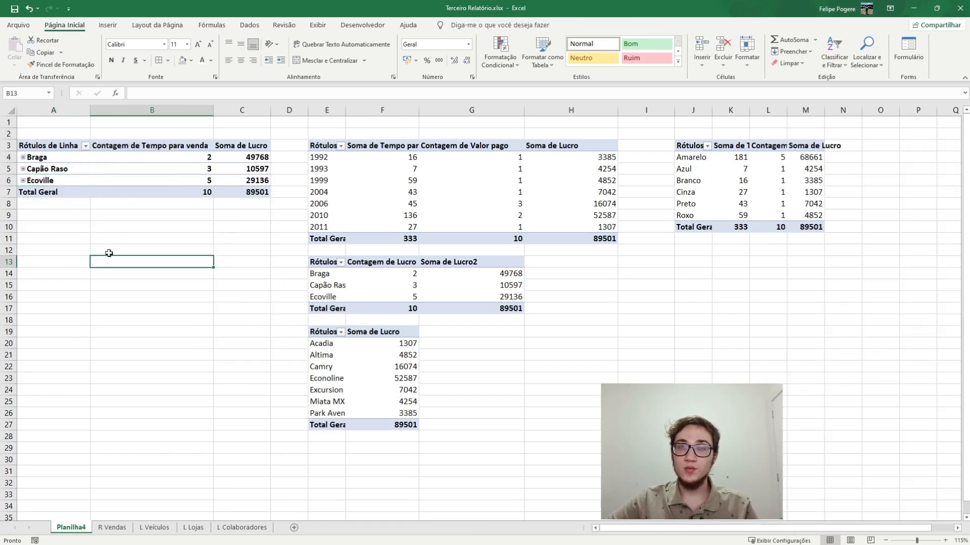
Delete the location pivot table at E13 by clearing the range C12:H18
drag(265, 252, 584, 321)
key(Delete)
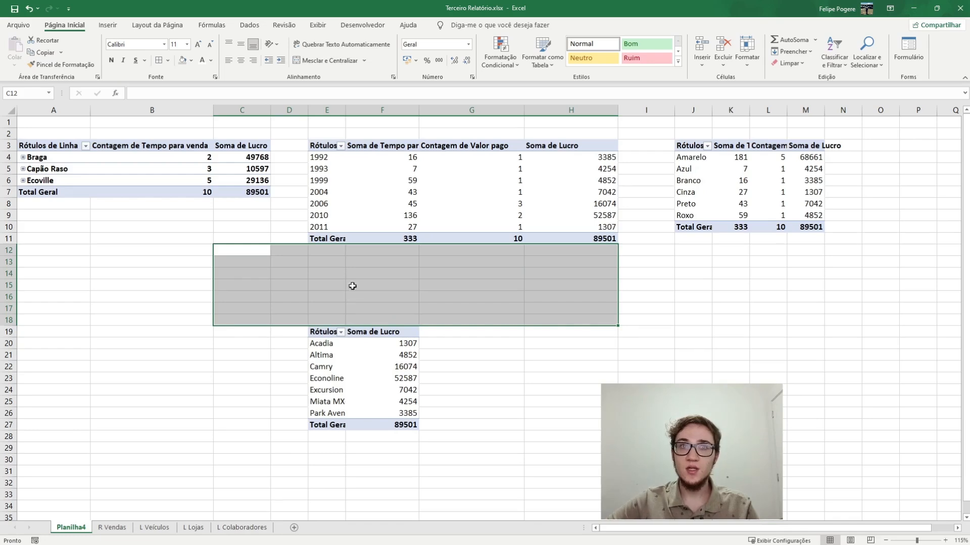
click(216, 259)
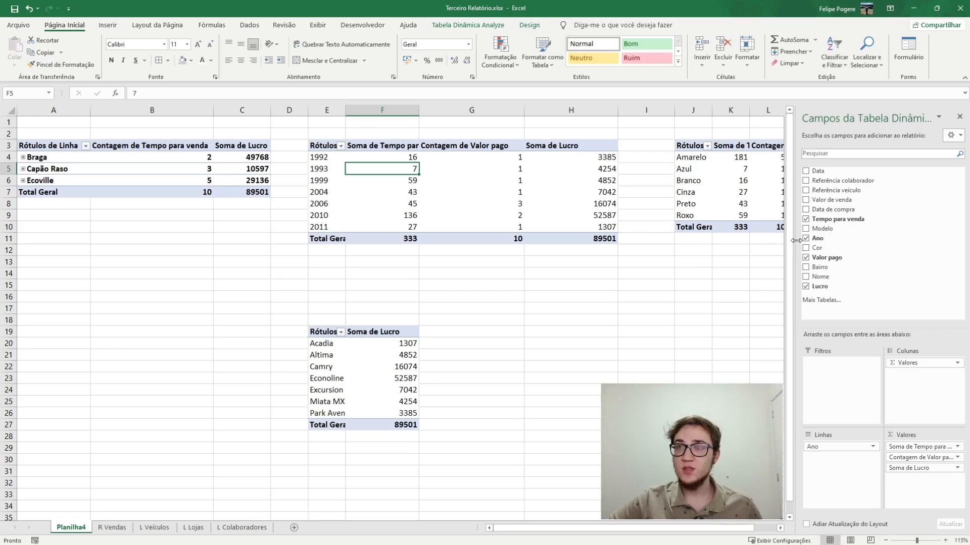
Add Cor above Ano in the vehicle year pivot table's rows and collapse the entire Cor field
drag(814, 247, 826, 447)
click(333, 160)
right_click(333, 161)
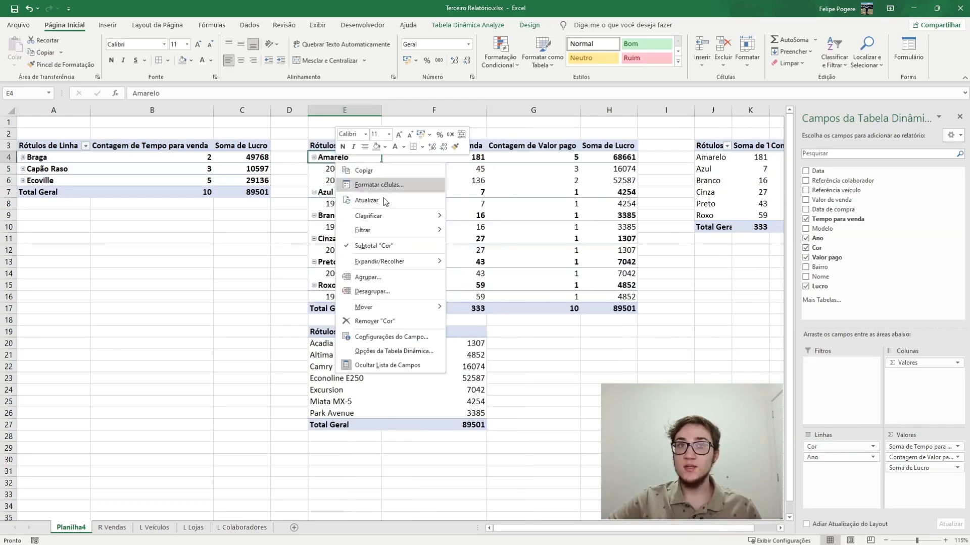
mouse_move(402, 262)
click(485, 305)
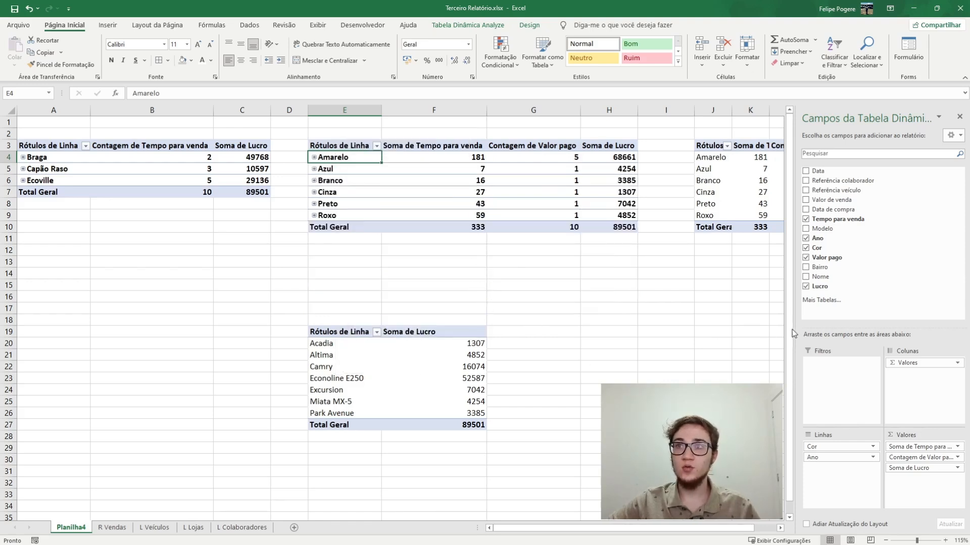
Add Modelo below Ano in the colour pivot table's rows, and expand and collapse Branco and 1992 to check the nesting
drag(844, 230, 840, 469)
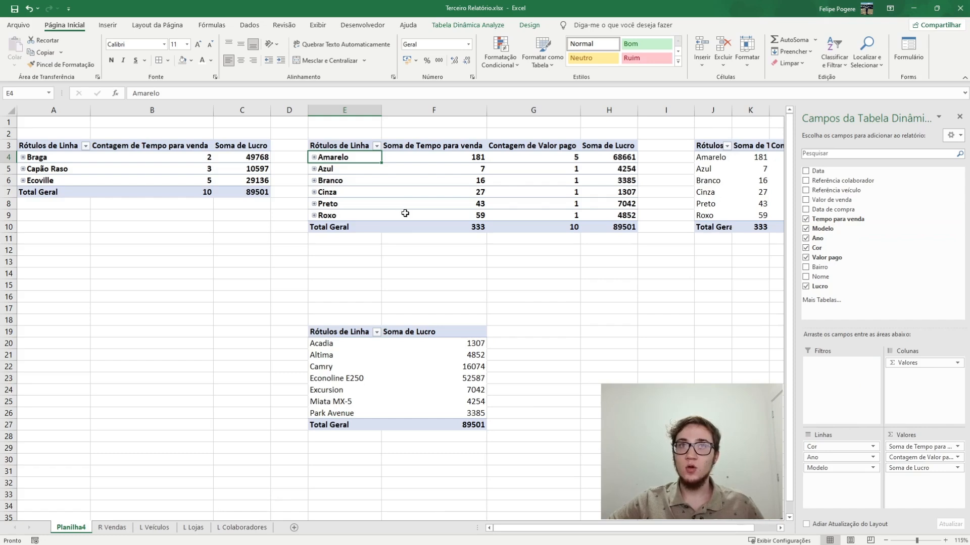
click(315, 181)
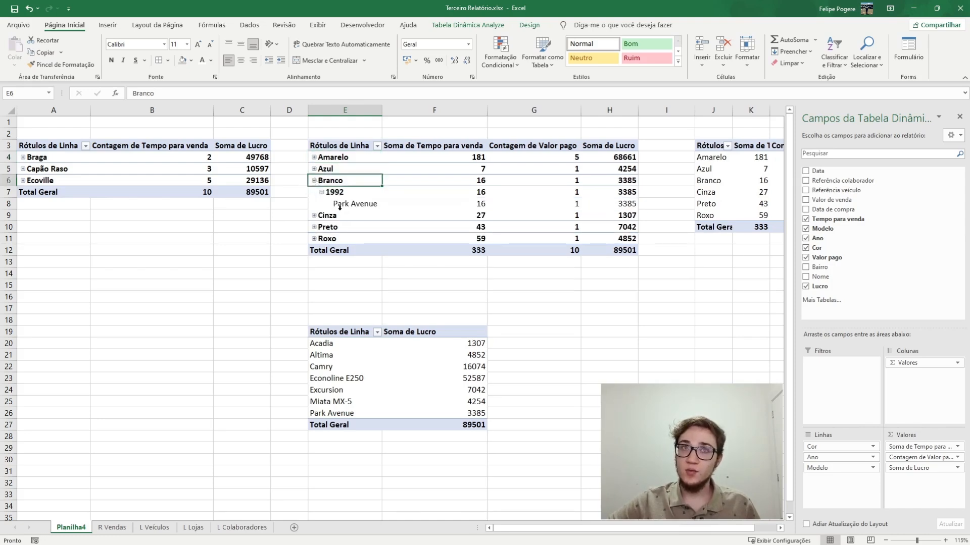
click(321, 192)
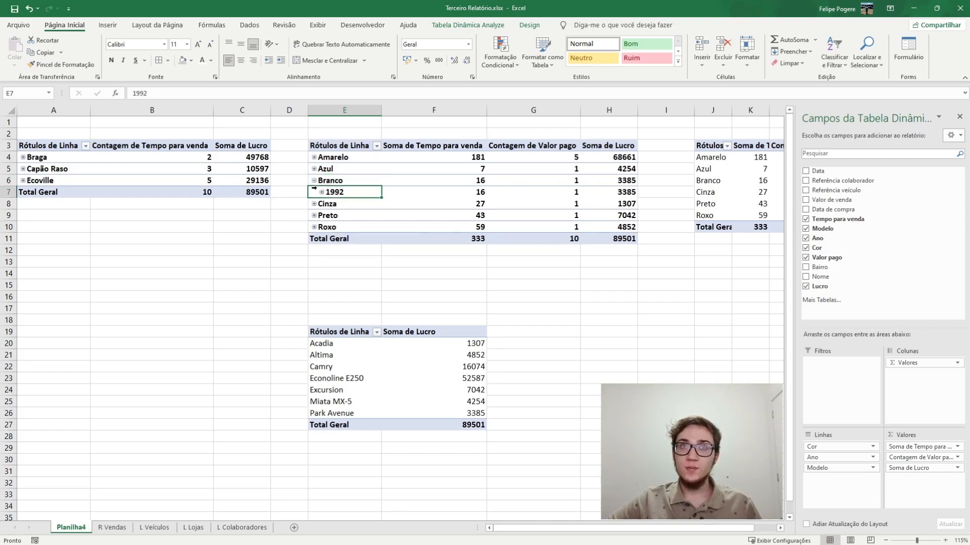
click(314, 181)
click(313, 180)
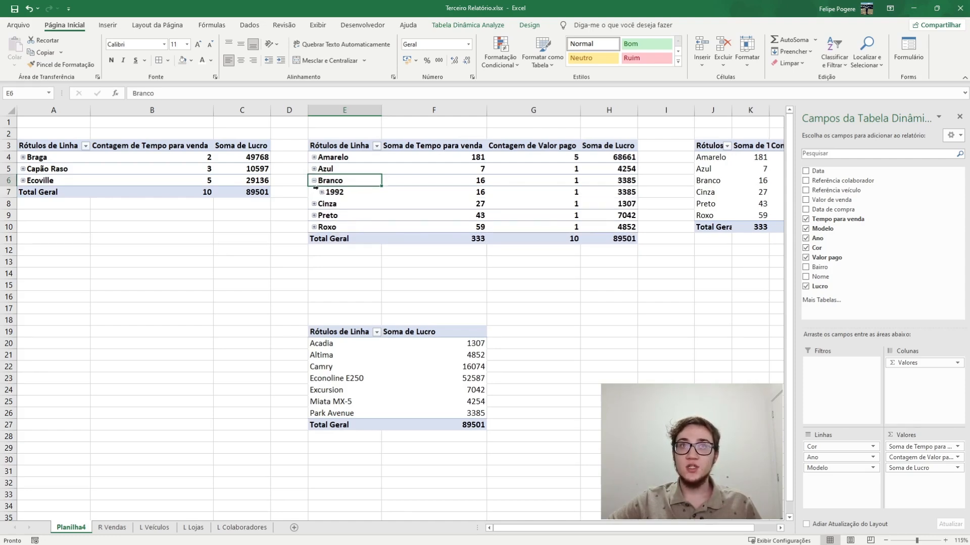
click(322, 192)
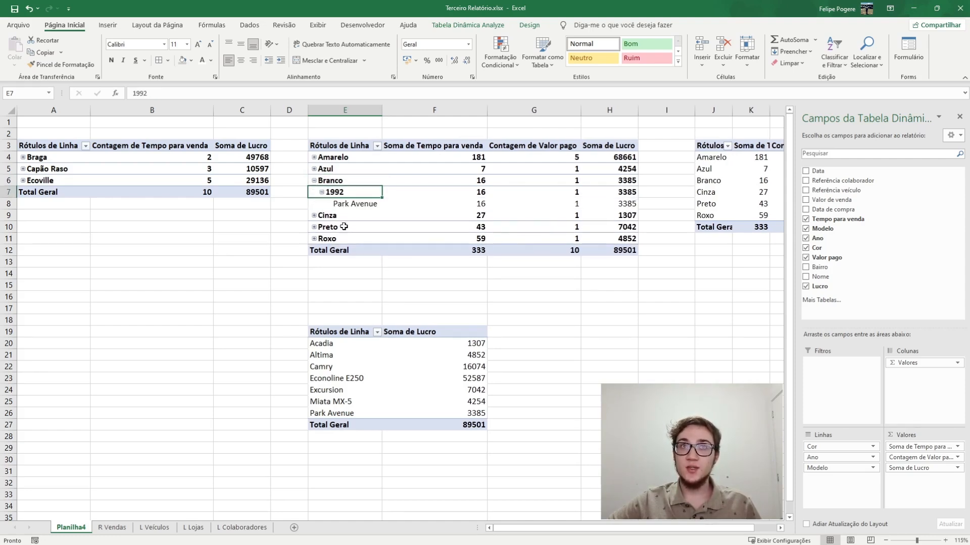
click(314, 180)
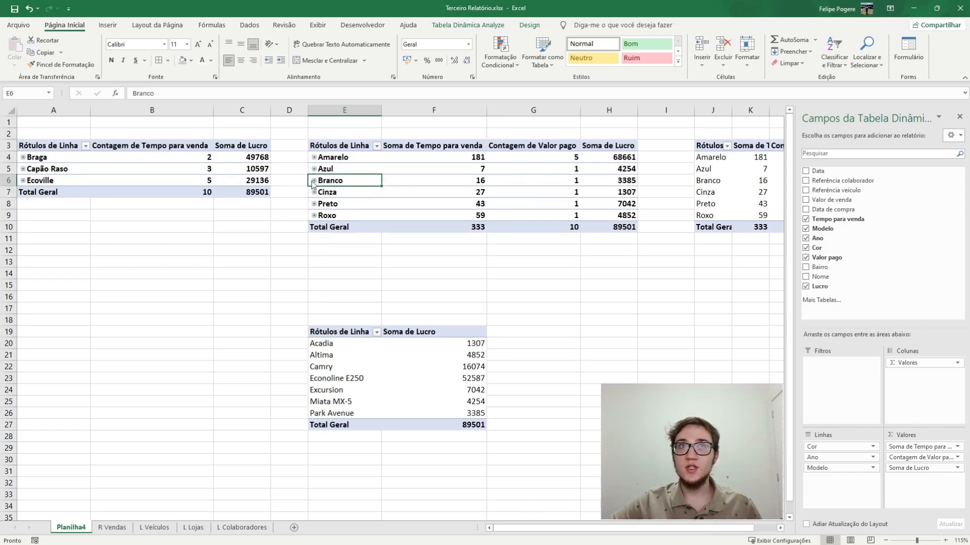
click(314, 180)
click(313, 180)
Delete the model pivot table at E19 and the separate colour pivot table at J3
drag(242, 285, 555, 449)
key(Delete)
drag(882, 330, 696, 147)
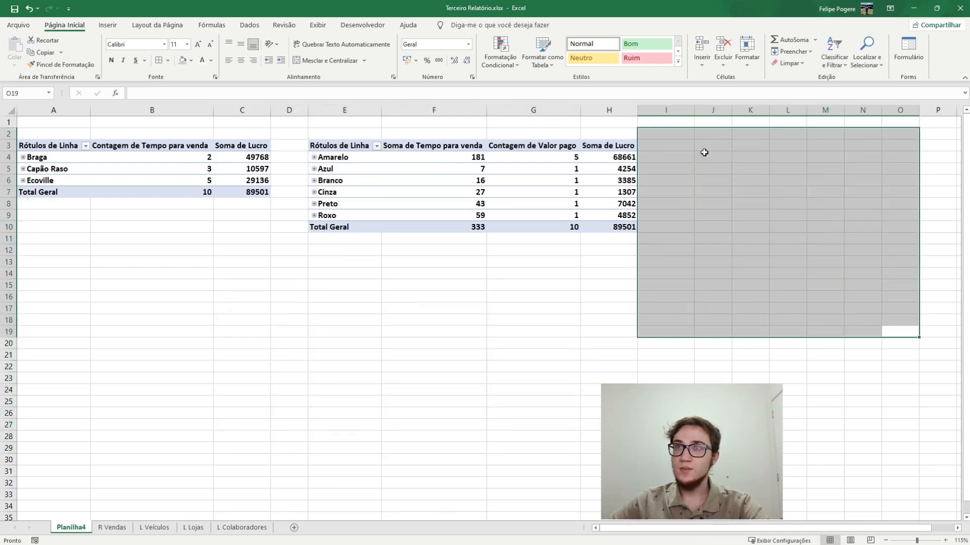
key(Delete)
click(713, 250)
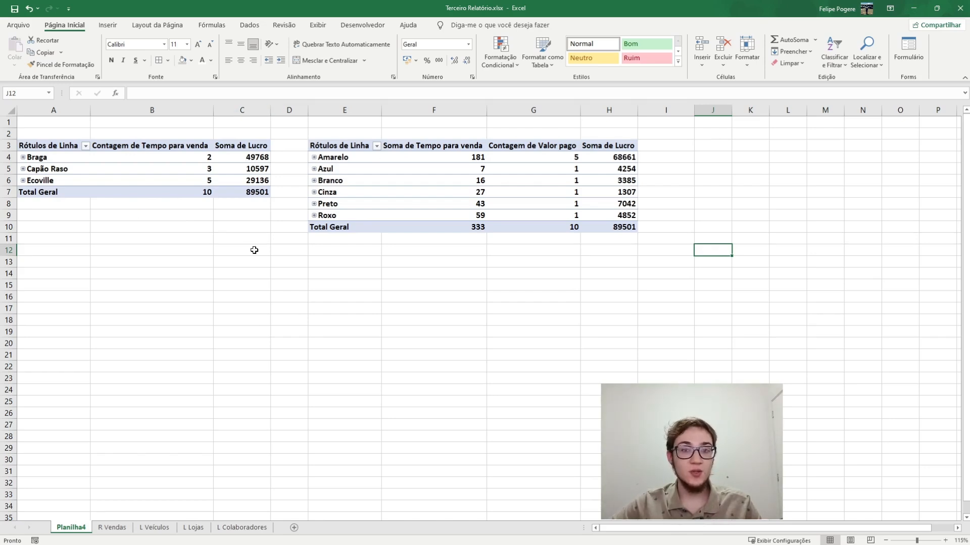
click(286, 333)
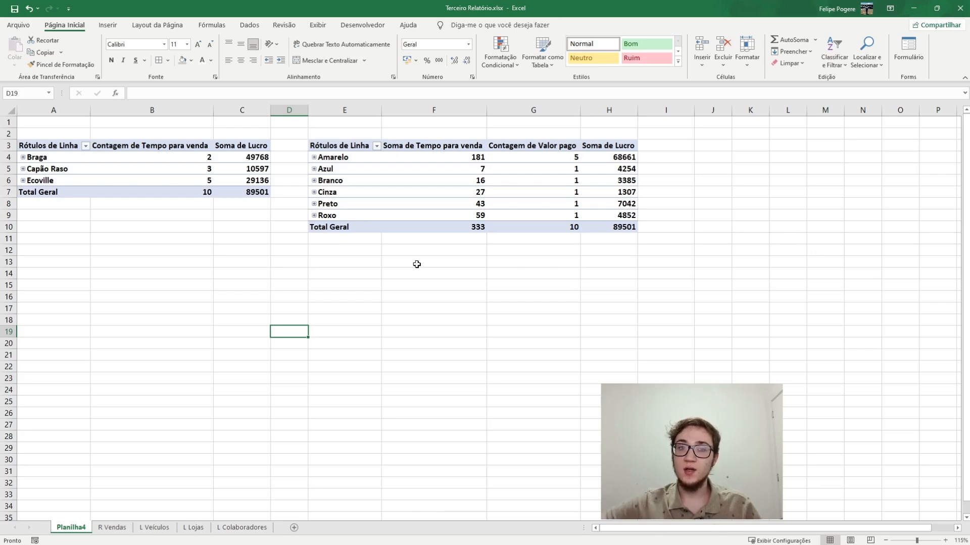
Insert a clustered column pivot chart (Coluna Agrupada) from the Bairro pivot table at A3
click(152, 168)
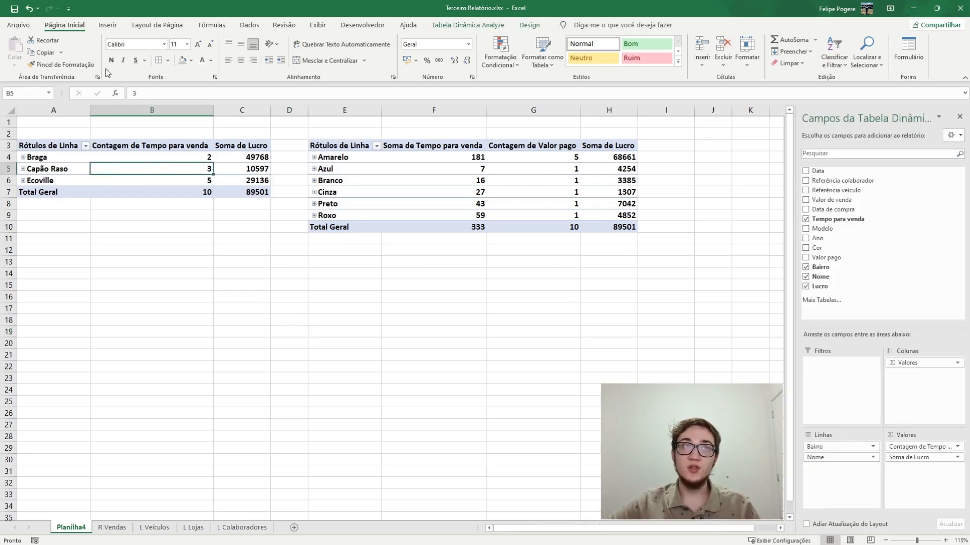
click(107, 25)
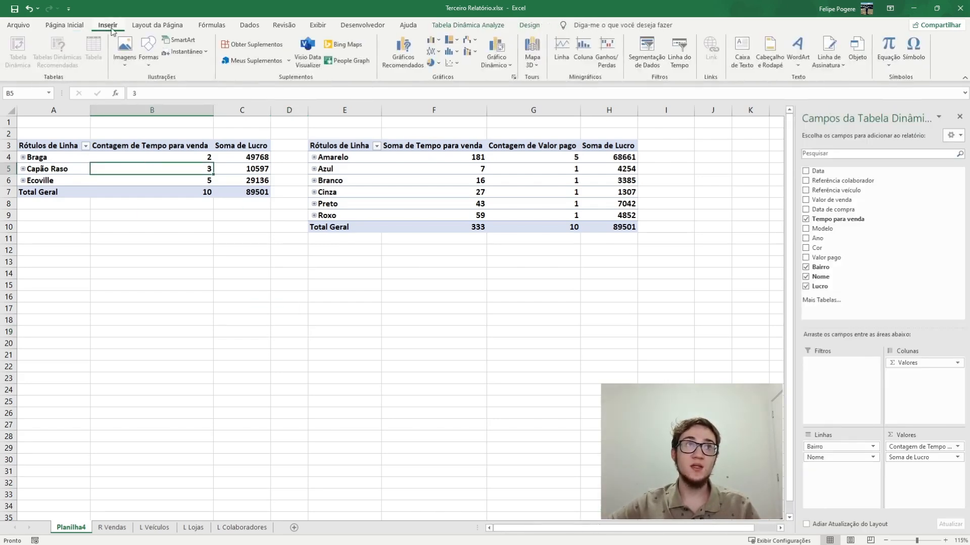
click(497, 50)
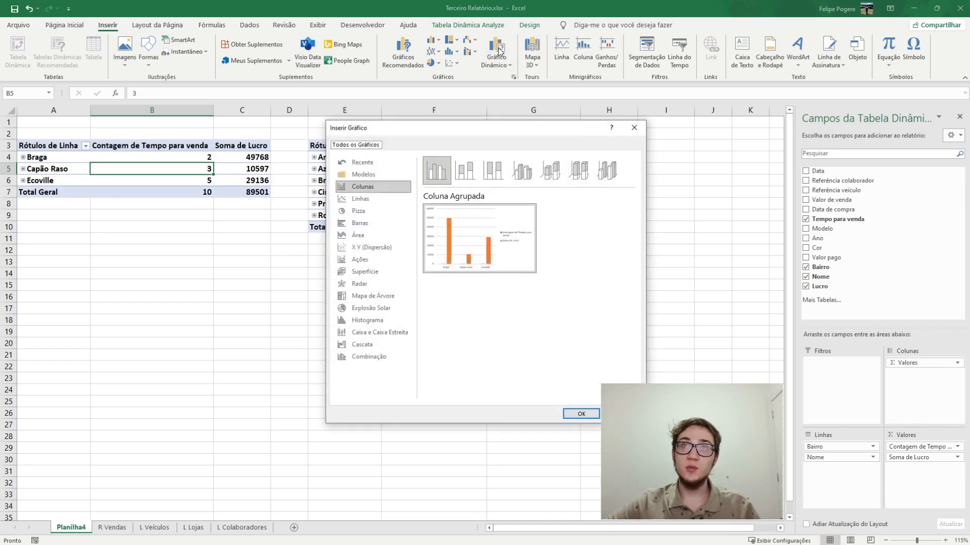
click(580, 413)
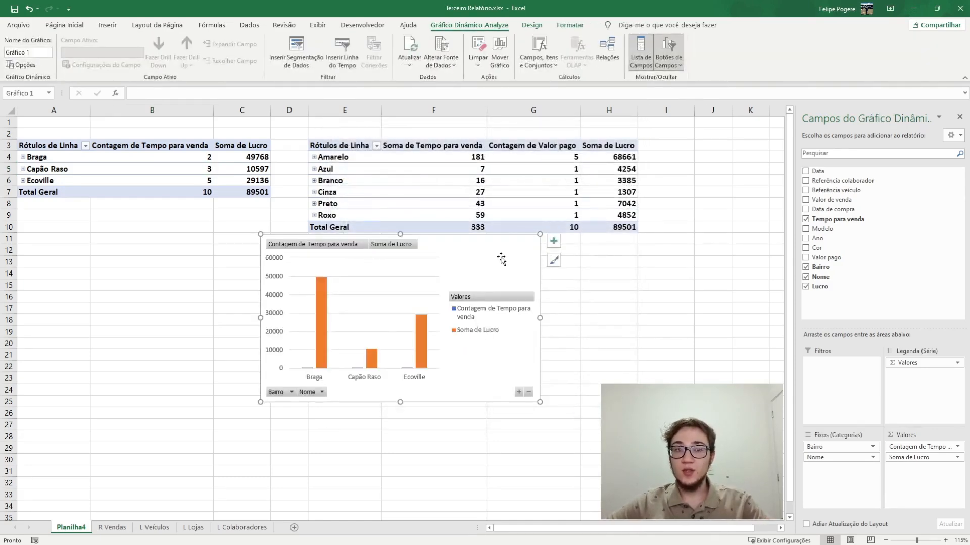
Move the pivot chart to a new sheet named Visualização
key(Delete)
click(294, 527)
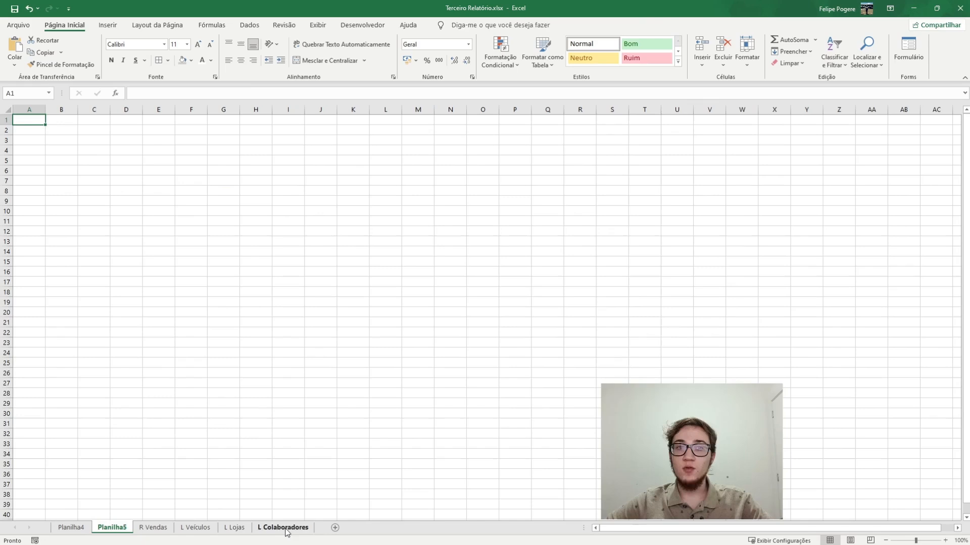
double_click(118, 527)
text(Visualização)
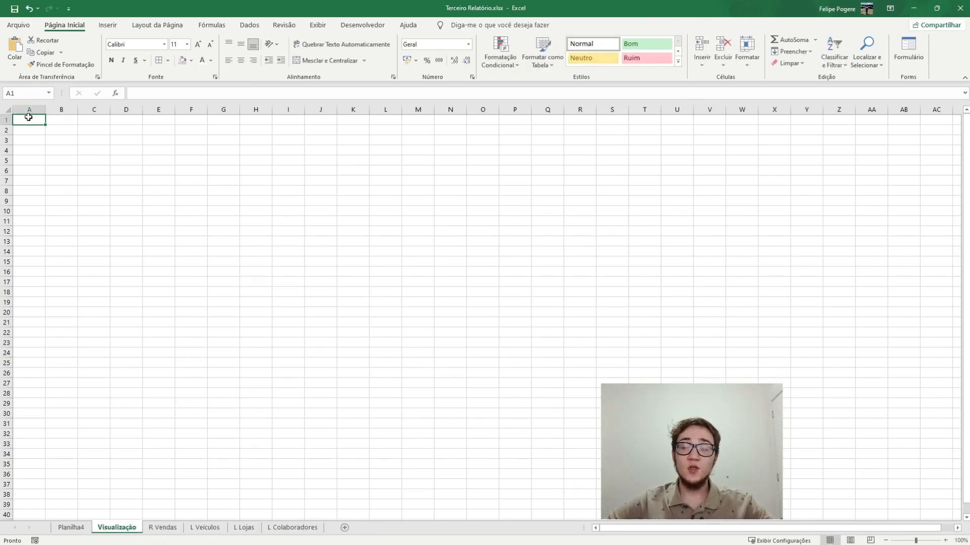
key(ctrl+v)
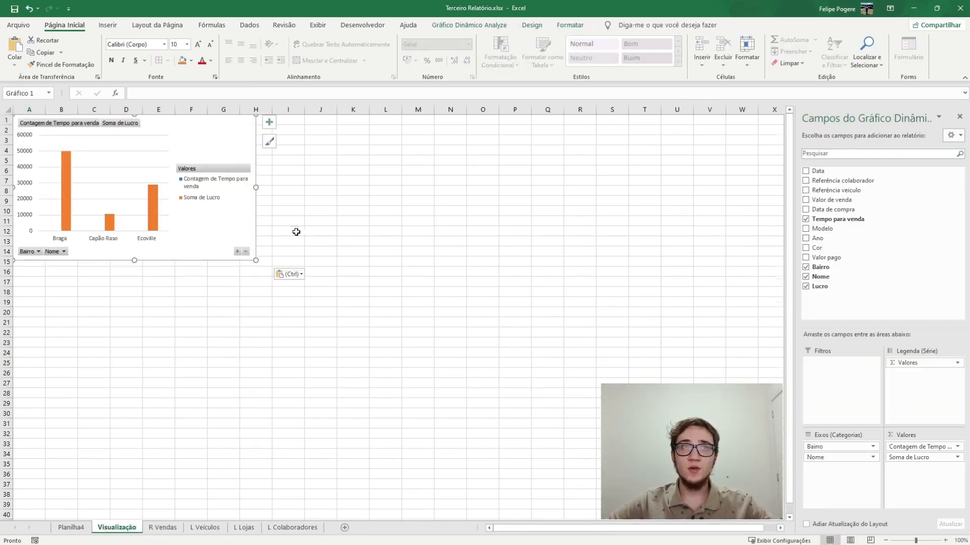